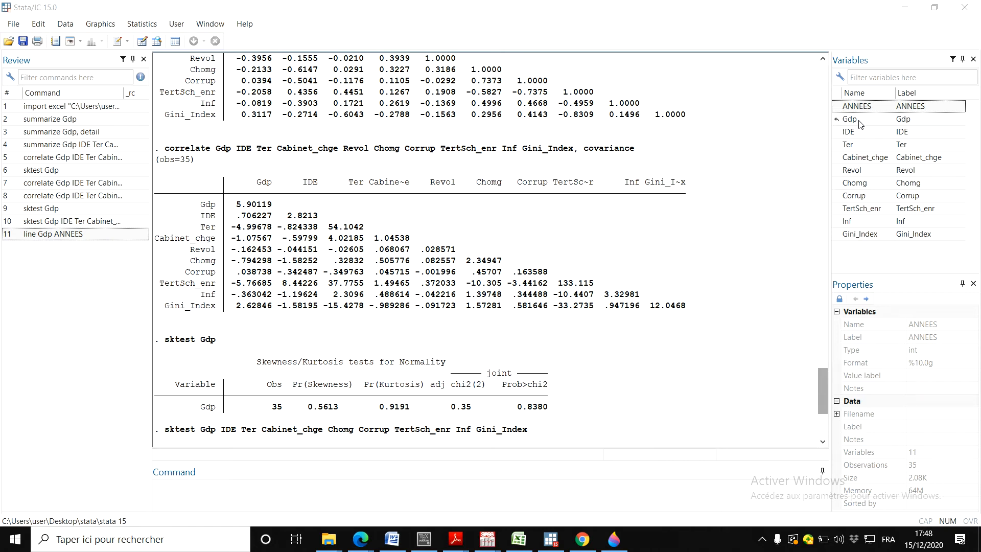
Examine the imported dataset in the Data Editor, from the first to the last observation, and close it.
{"action": "left_click", "coordinate": [144, 42]}
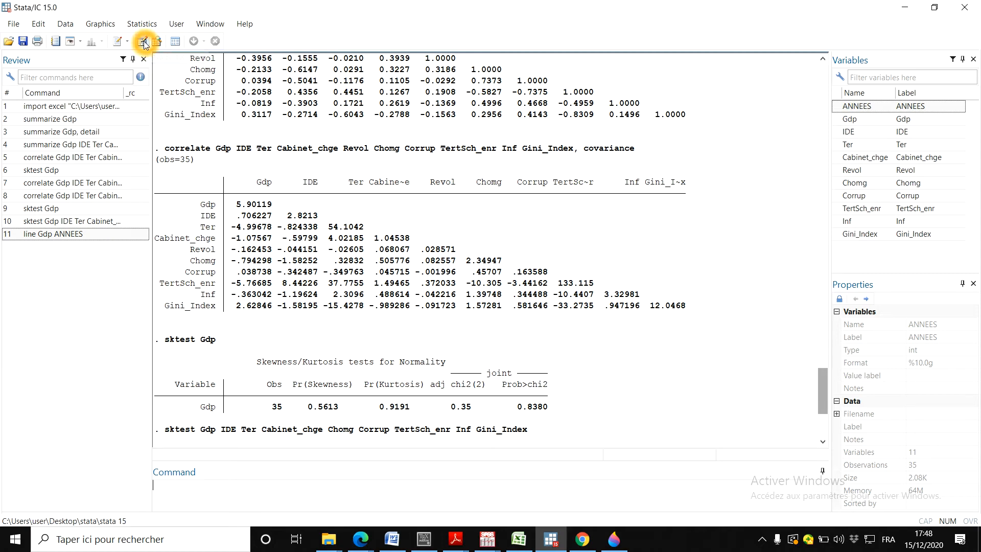
{"action": "left_click", "coordinate": [143, 42]}
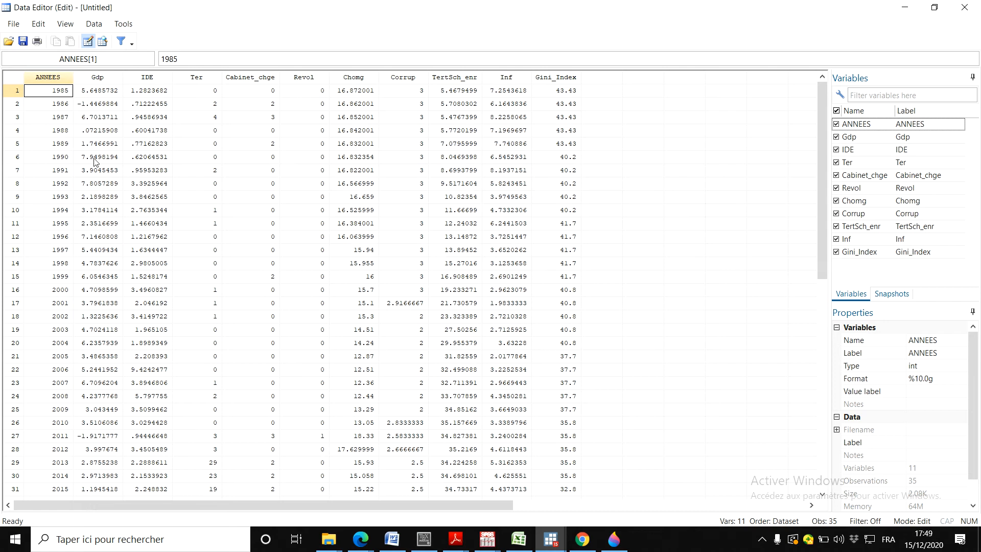
{"action": "left_click", "coordinate": [96, 99]}
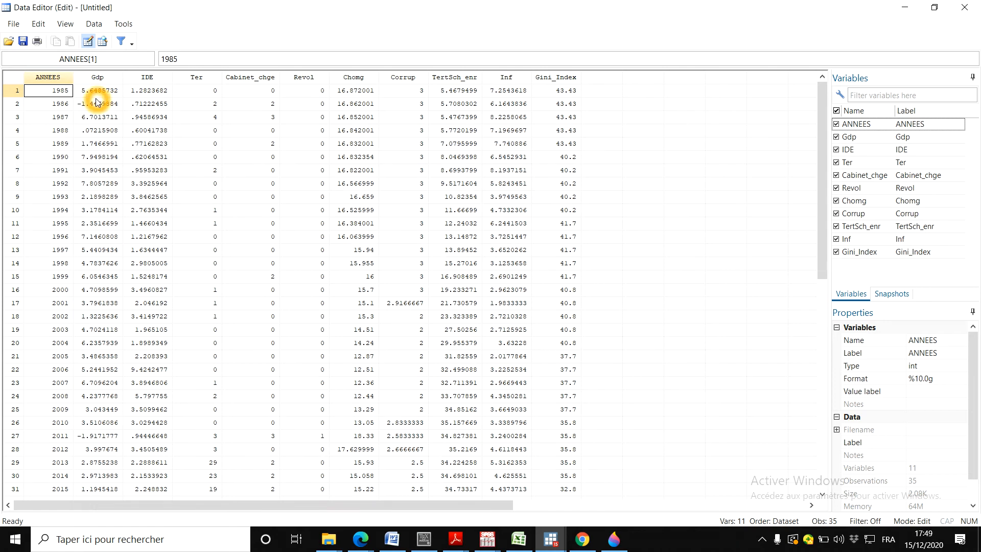
{"action": "left_click", "coordinate": [99, 80]}
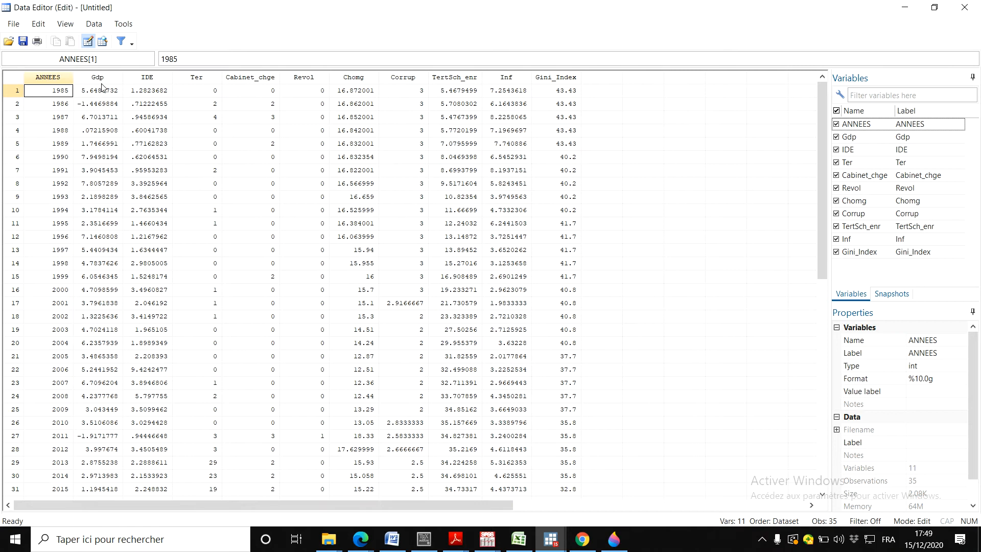
{"action": "left_click", "coordinate": [71, 92]}
{"action": "left_click", "coordinate": [307, 88]}
{"action": "left_click_drag", "start_coordinate": [819, 167], "coordinate": [820, 238]}
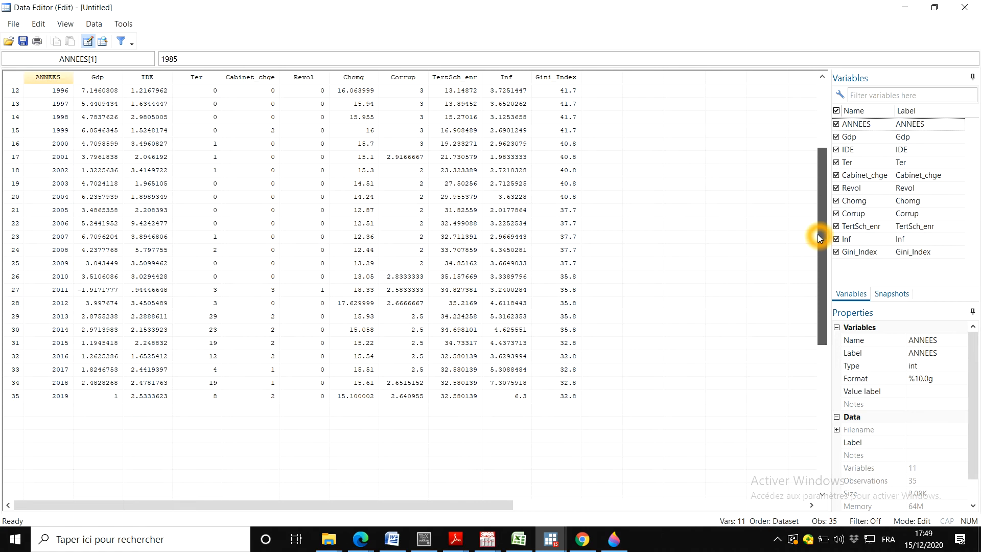
{"action": "left_click_drag", "start_coordinate": [819, 238], "coordinate": [814, 155]}
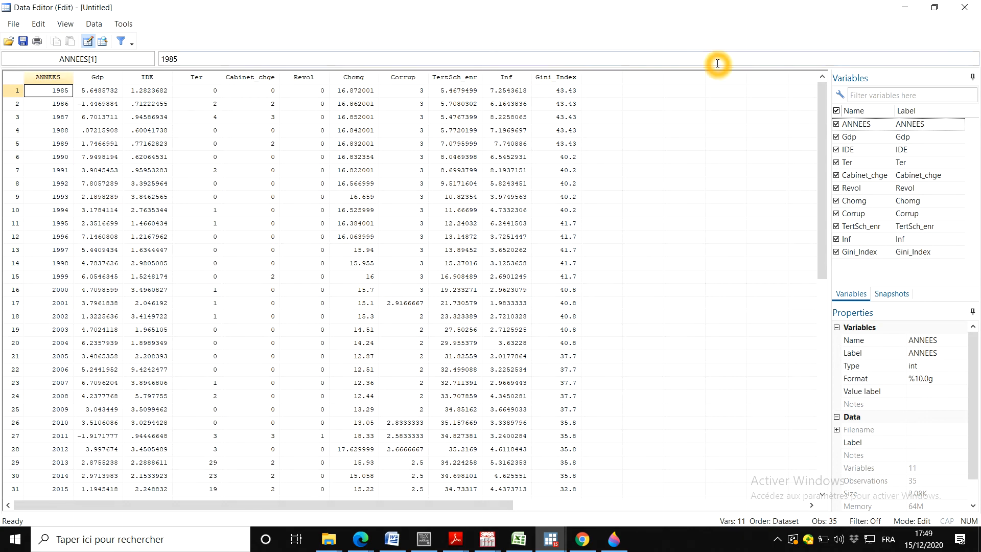
{"action": "left_click", "coordinate": [969, 11]}
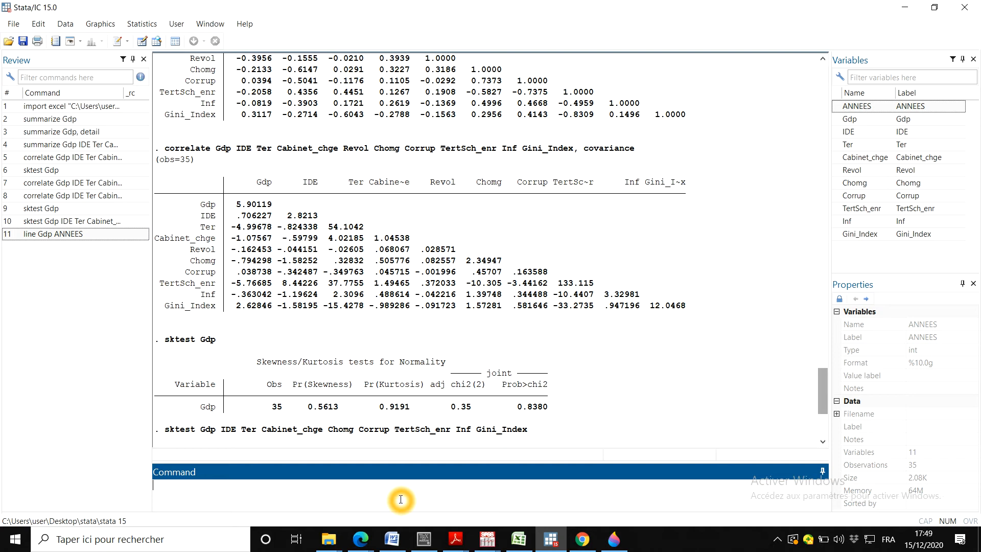
Plot Gdp over ANNEES as a line graph with the command "line Gdp ANNEES".
{"action": "type", "text": "ine"}
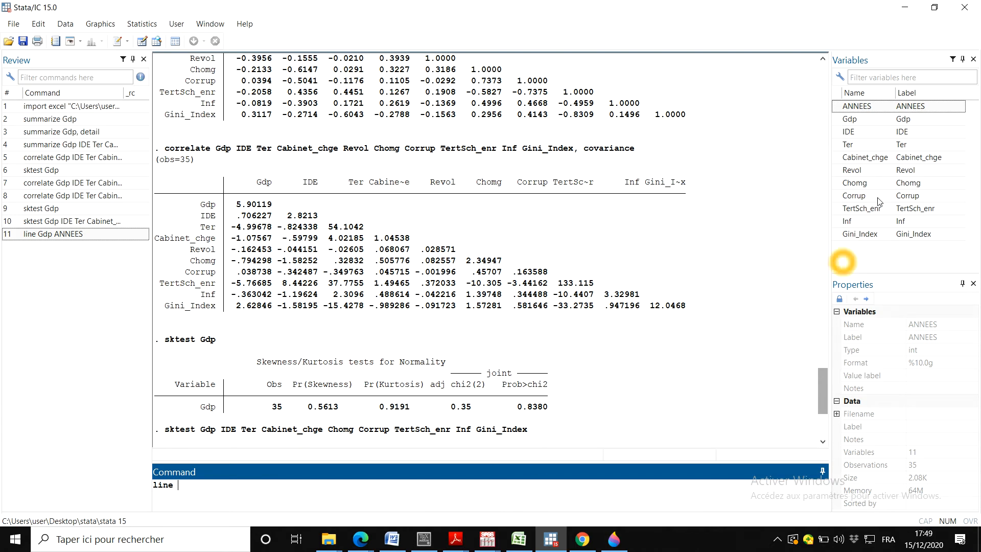
{"action": "left_click", "coordinate": [892, 120]}
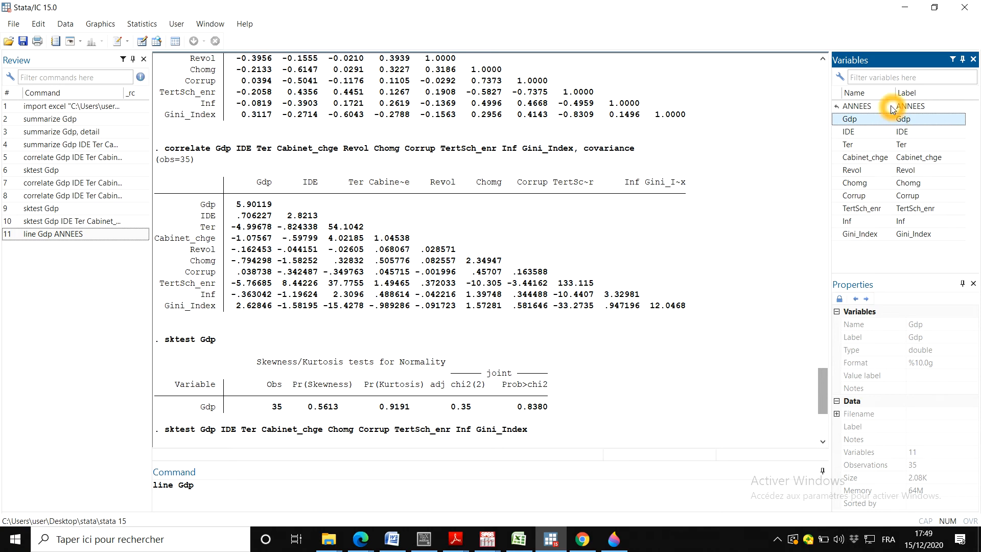
{"action": "left_click", "coordinate": [893, 107]}
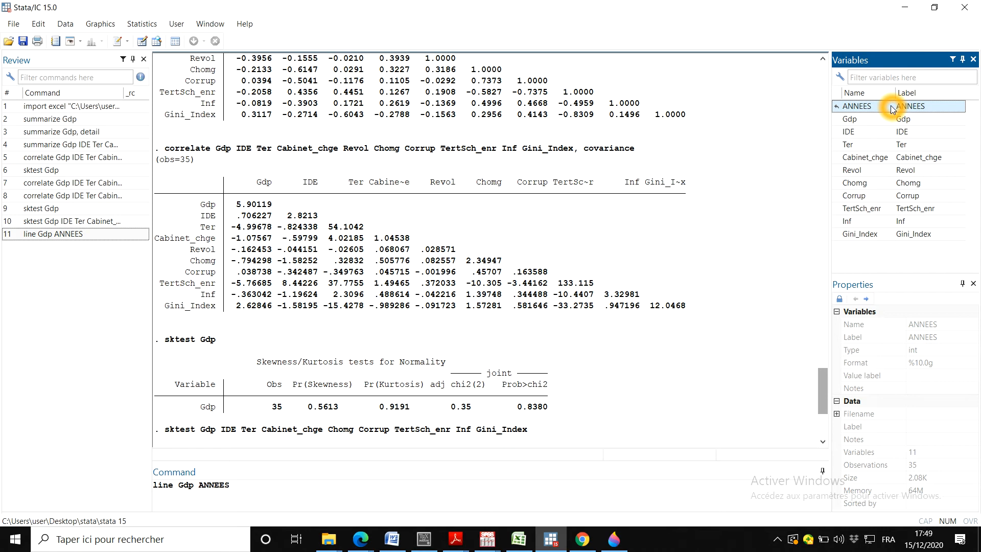
{"action": "key", "text": "Return"}
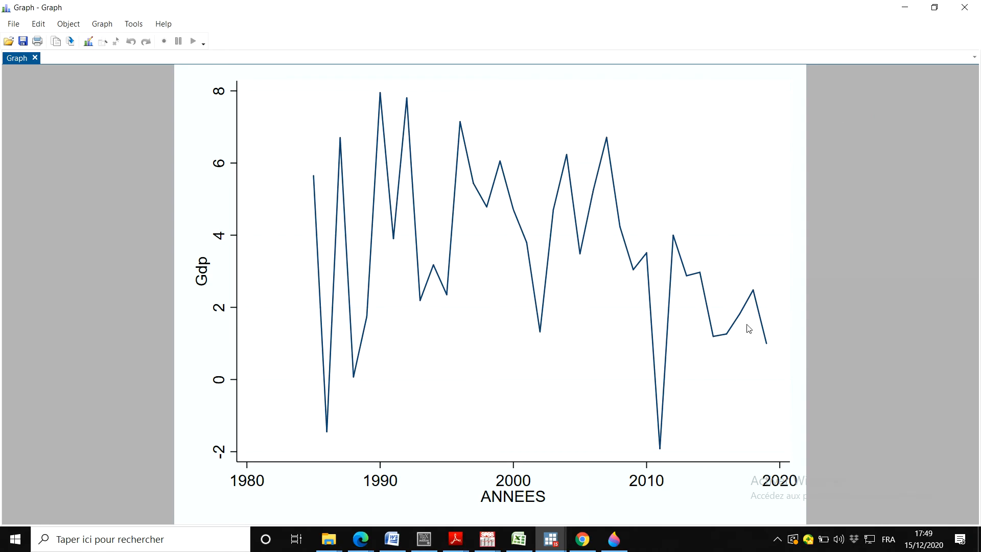
Examine the Gdp line graph and its year axis at reduced and full window size, and close the graph.
{"action": "left_click", "coordinate": [934, 7]}
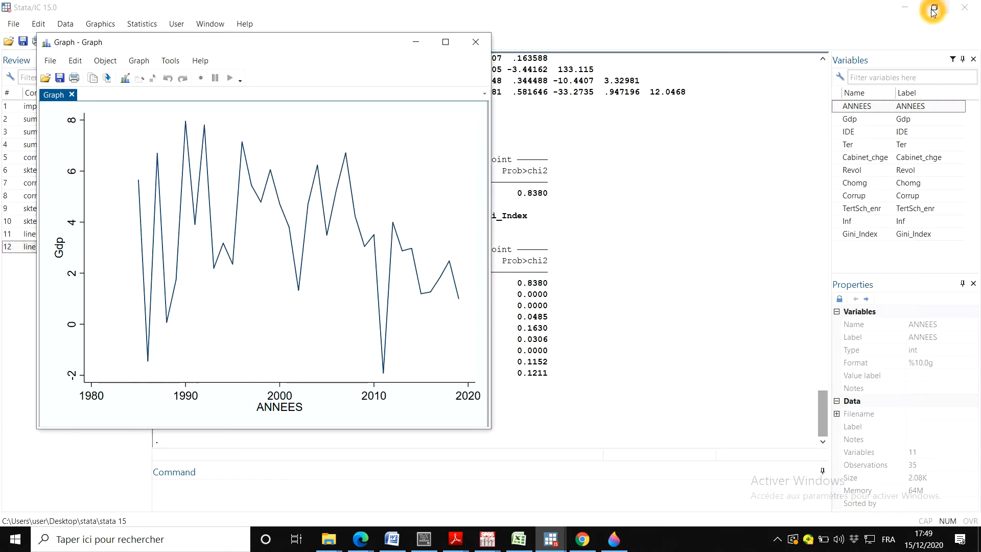
{"action": "left_click", "coordinate": [384, 212]}
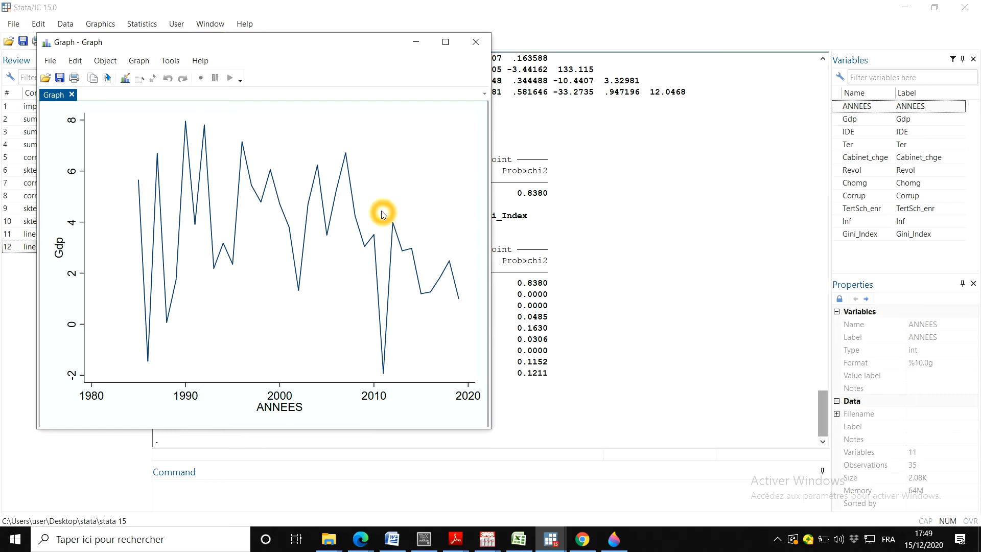
{"action": "left_click", "coordinate": [445, 43]}
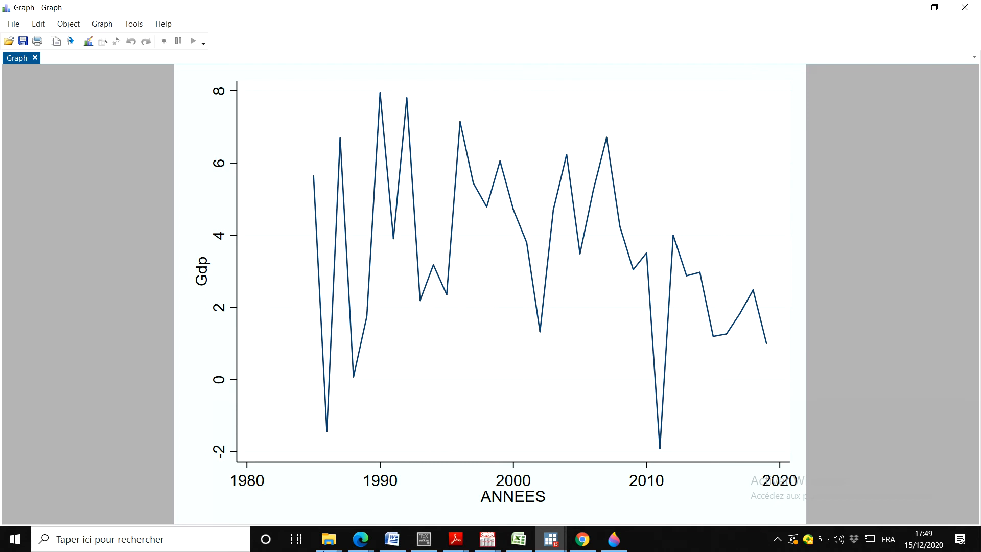
{"action": "left_click", "coordinate": [624, 478]}
{"action": "left_click", "coordinate": [624, 480]}
{"action": "left_click", "coordinate": [970, 8]}
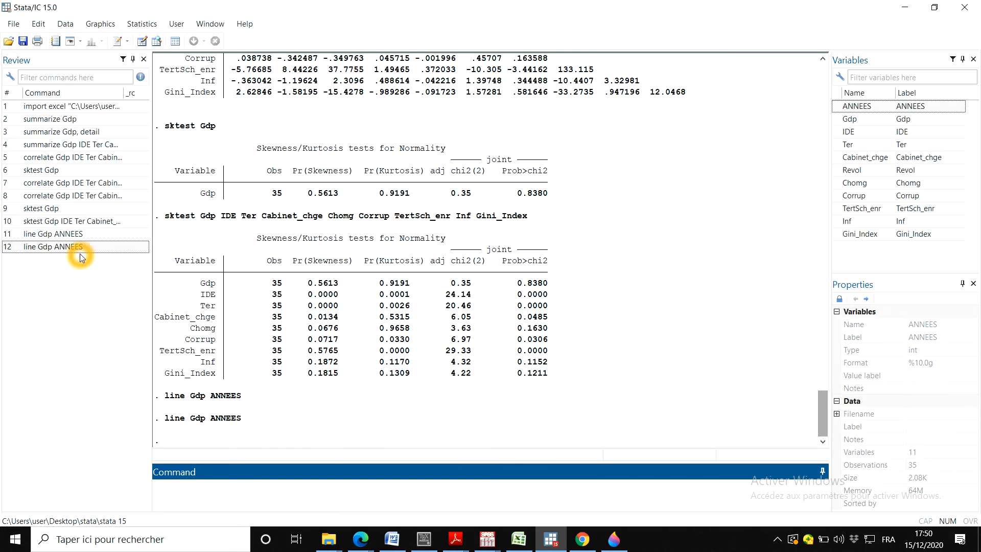
Try the reversed variable order by running "line ANNEES Gdp", and close the resulting graph.
{"action": "type", "text": "line"}
{"action": "left_click", "coordinate": [866, 107]}
{"action": "double_click", "coordinate": [867, 107]}
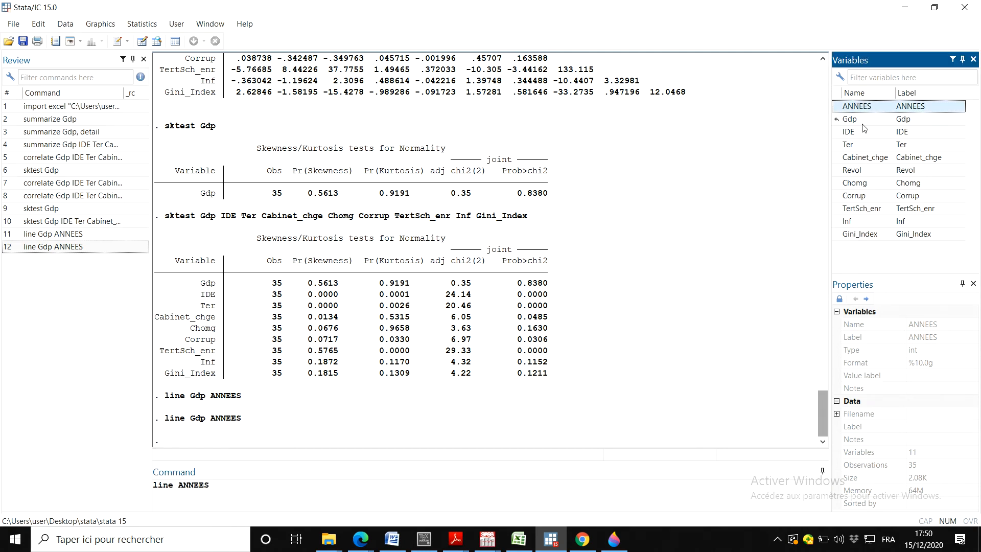
{"action": "double_click", "coordinate": [860, 119]}
{"action": "key", "text": "Return"}
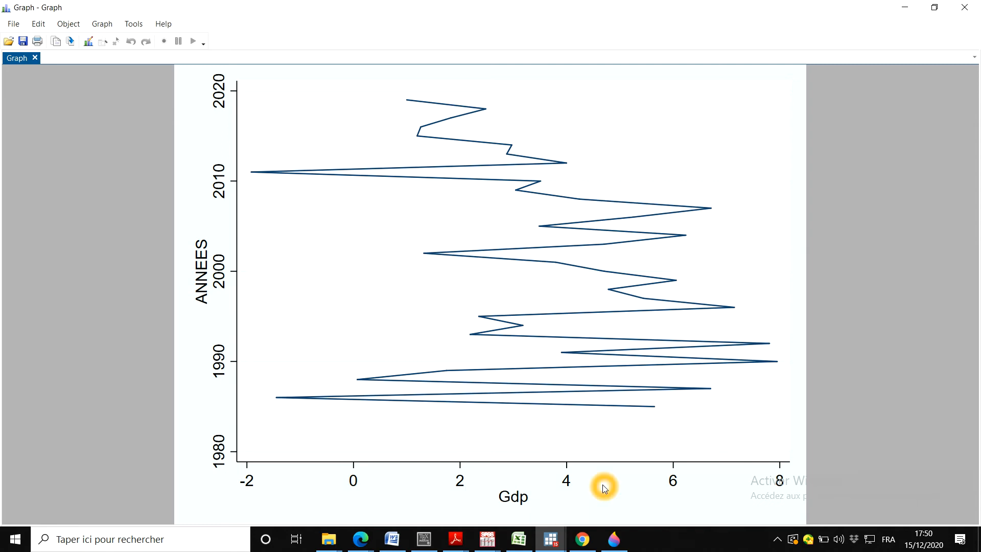
{"action": "left_click", "coordinate": [968, 10]}
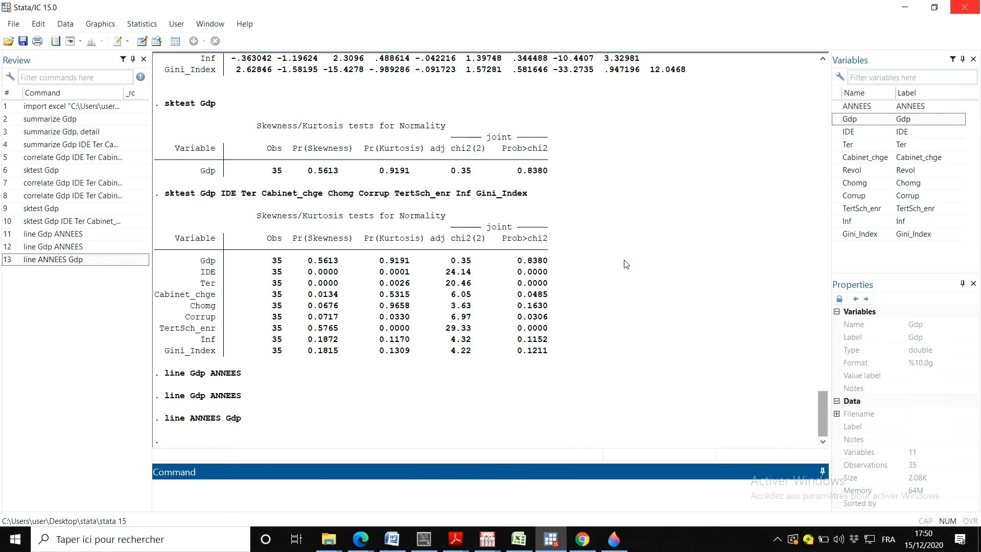
Run "line Gdp ANNEES" to draw the line graph with Gdp on the vertical axis and ANNEES on the horizontal axis.
{"action": "left_click", "coordinate": [409, 498]}
{"action": "type", "text": "line"}
{"action": "double_click", "coordinate": [881, 124]}
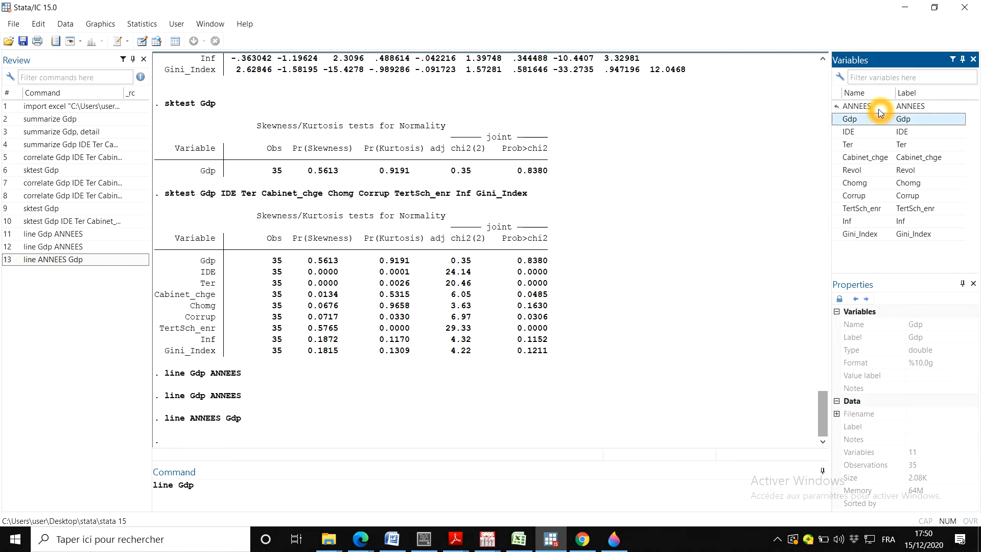
{"action": "double_click", "coordinate": [878, 108]}
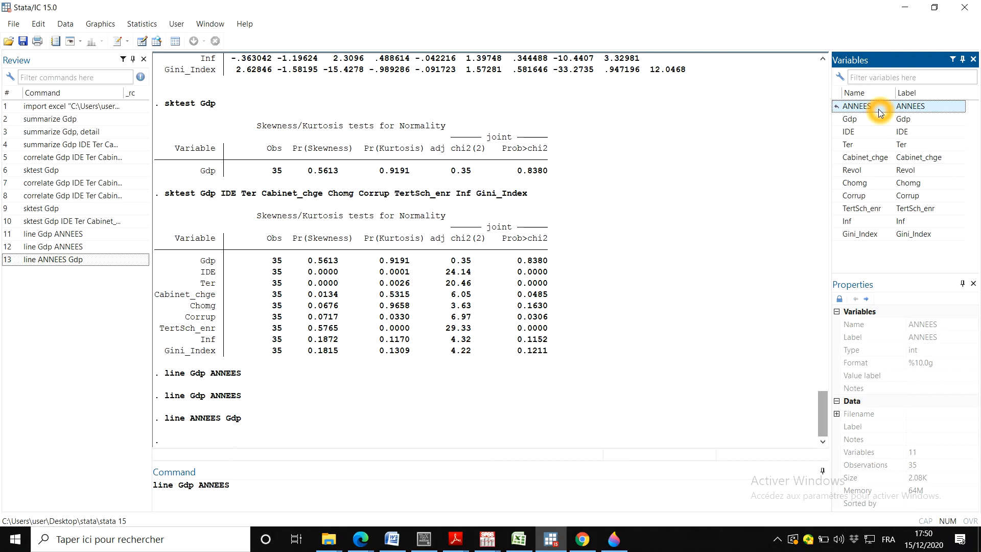
{"action": "left_click", "coordinate": [468, 239]}
{"action": "left_click", "coordinate": [654, 443]}
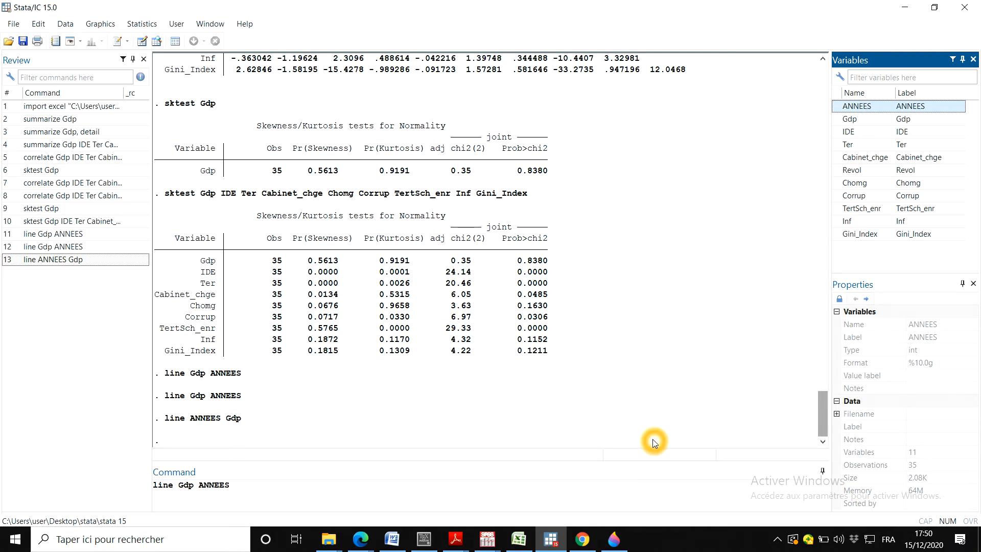
{"action": "key", "text": "Return"}
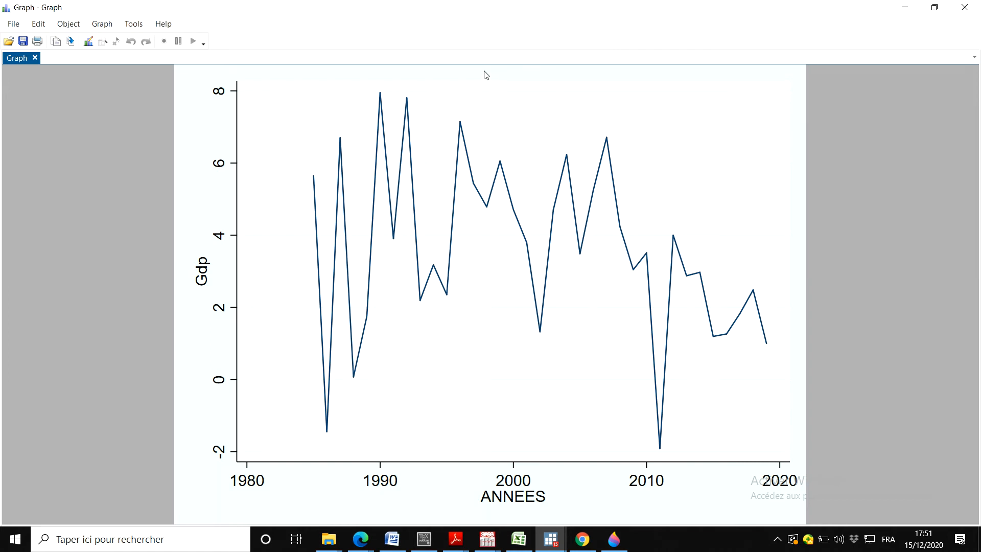
Start editing the graph and enter "Source: Banque mondiale" as the text of its note.
{"action": "left_click", "coordinate": [89, 43]}
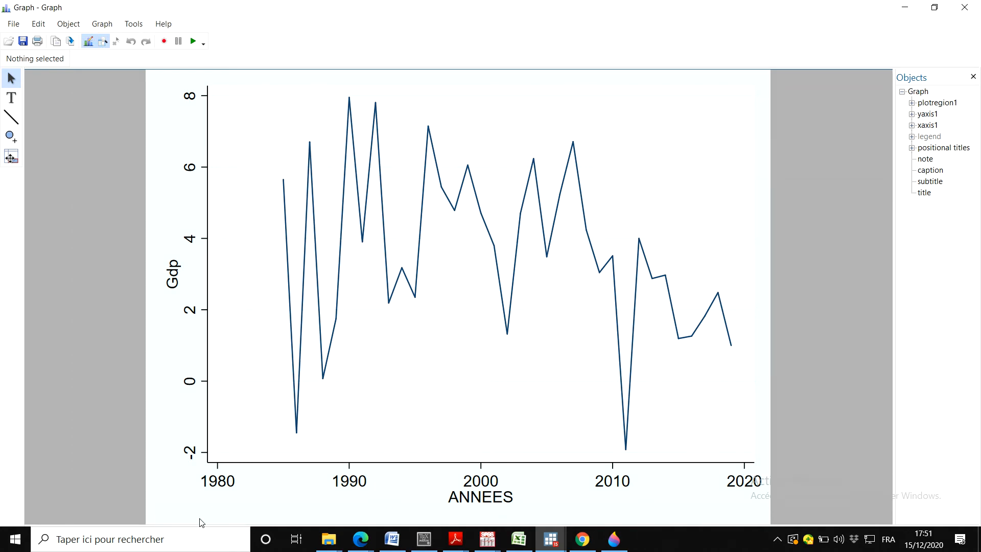
{"action": "left_click", "coordinate": [219, 518]}
{"action": "left_click", "coordinate": [923, 161]}
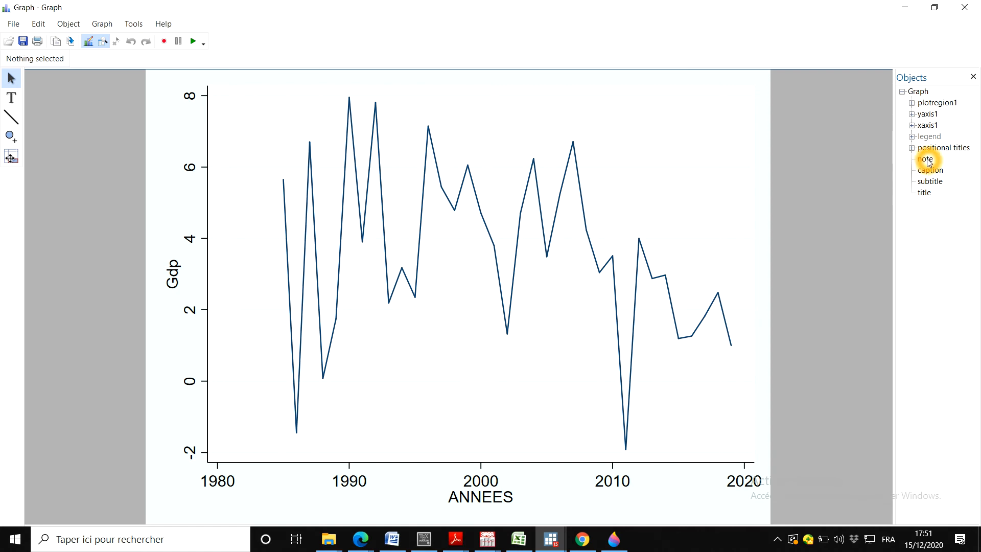
{"action": "left_click", "coordinate": [928, 161]}
{"action": "double_click", "coordinate": [925, 159]}
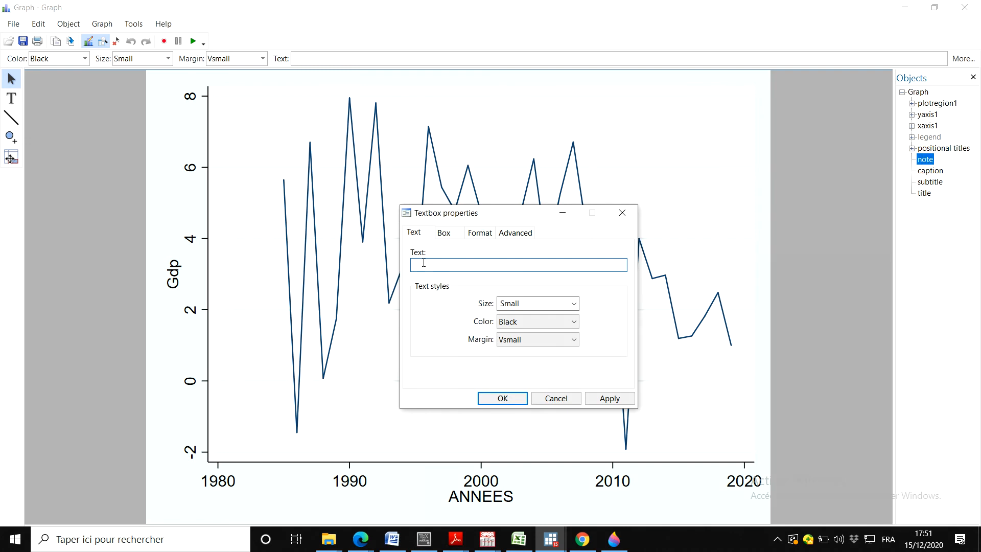
{"action": "left_click", "coordinate": [474, 265]}
{"action": "left_click", "coordinate": [463, 267]}
{"action": "type", "text": "Source:"}
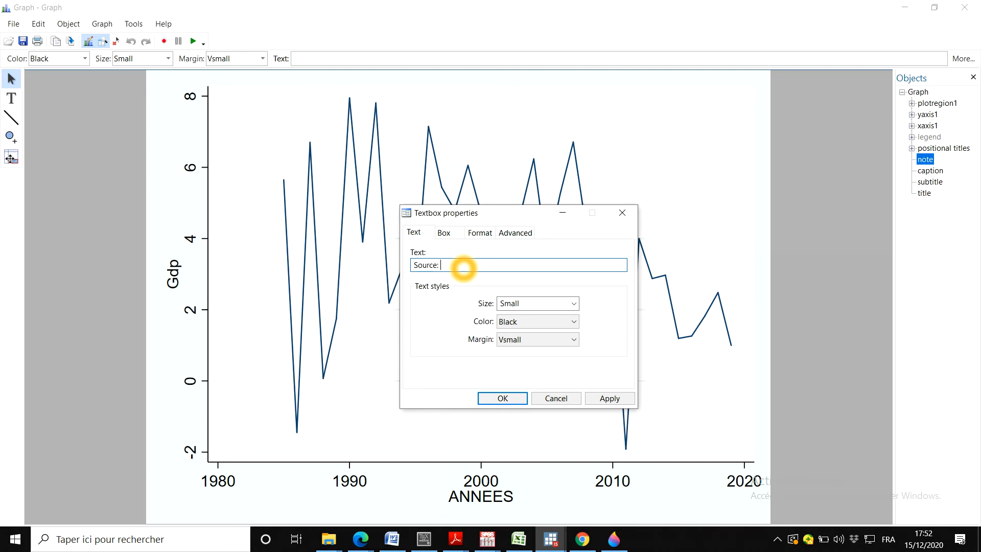
{"action": "type", "text": " Banque mondiale"}
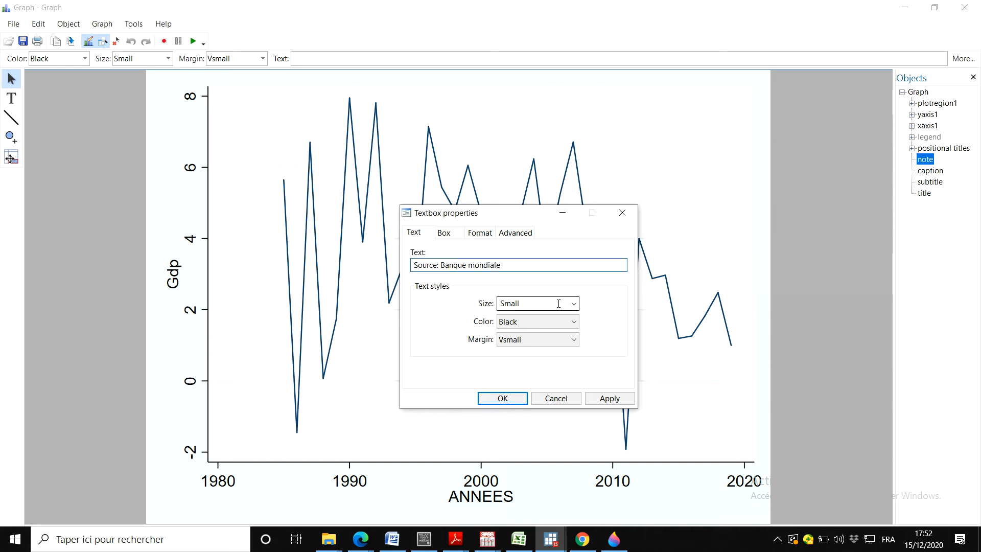
Review the note's size, color and margin options, keep Small, Black and Vsmall, and confirm the note.
{"action": "left_click", "coordinate": [574, 305]}
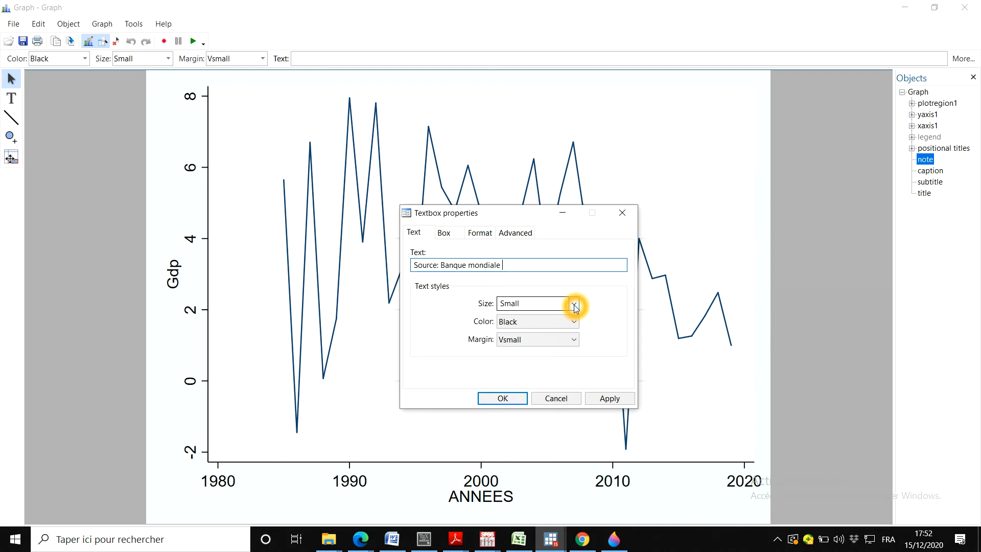
{"action": "left_click", "coordinate": [519, 302]}
{"action": "left_click", "coordinate": [530, 302]}
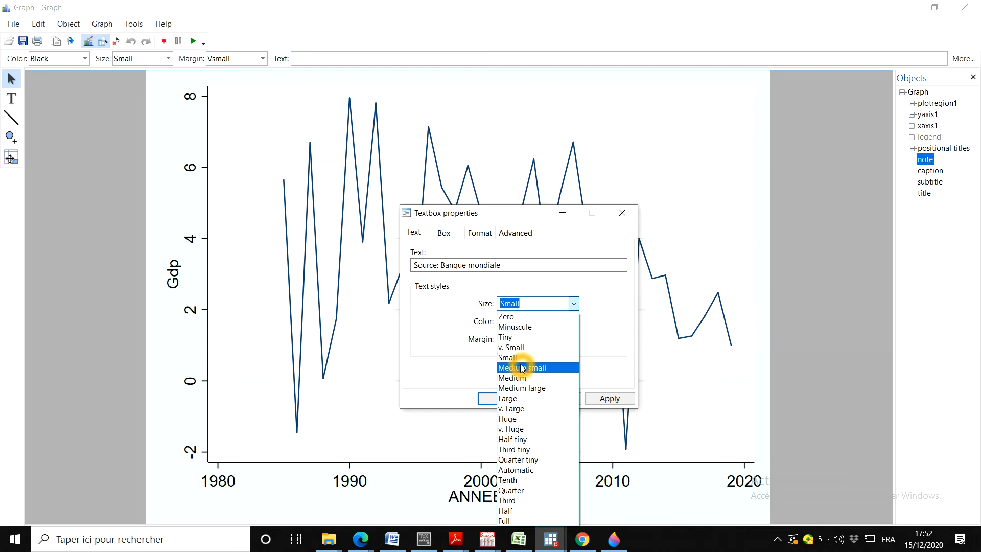
{"action": "left_click", "coordinate": [545, 306]}
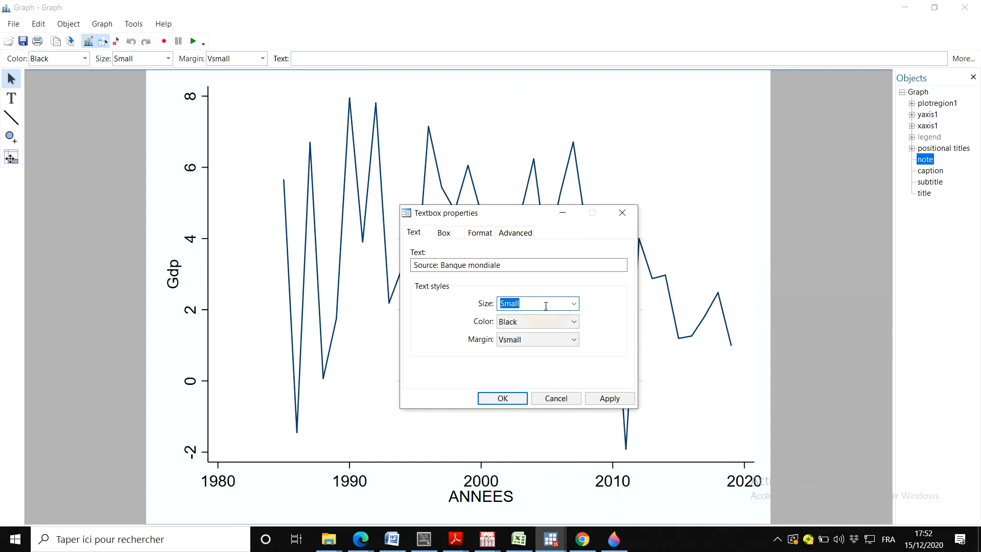
{"action": "left_click", "coordinate": [511, 325]}
{"action": "left_click", "coordinate": [474, 330]}
{"action": "left_click", "coordinate": [570, 340]}
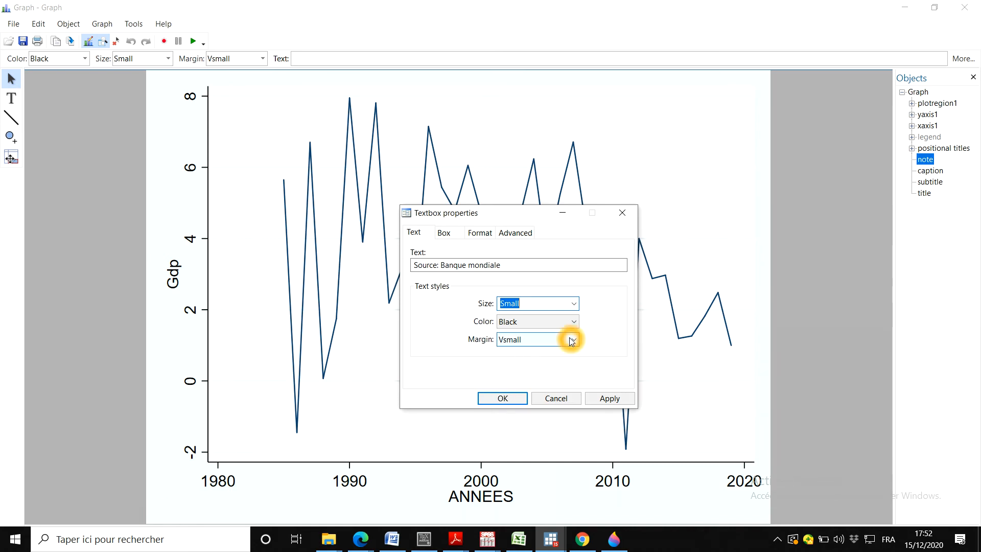
{"action": "left_click", "coordinate": [609, 368]}
{"action": "left_click", "coordinate": [496, 400]}
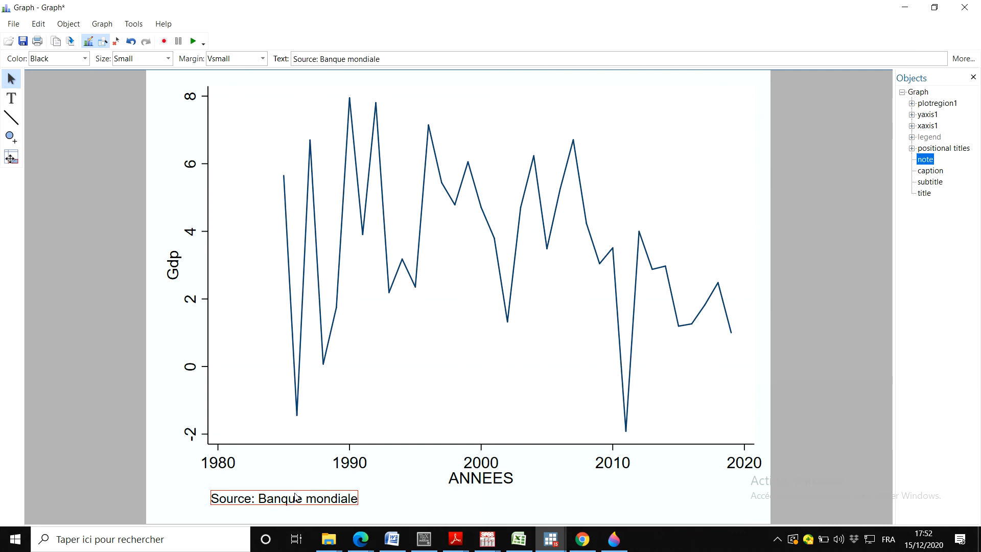
Move the source note slightly down and to the left, beneath the year axis of the graph.
{"action": "left_click", "coordinate": [293, 498]}
{"action": "left_click", "coordinate": [279, 499]}
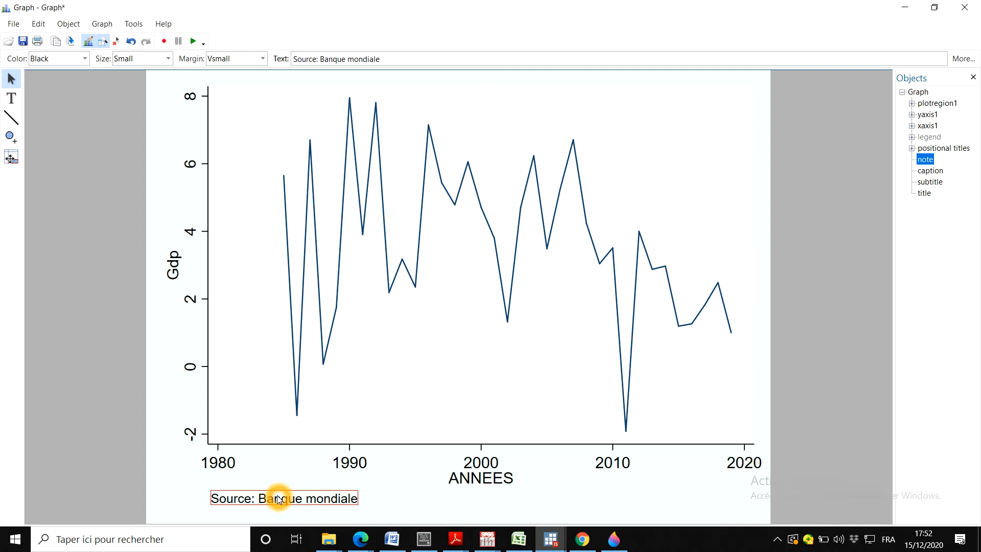
{"action": "left_click_drag", "start_coordinate": [279, 499], "coordinate": [260, 511]}
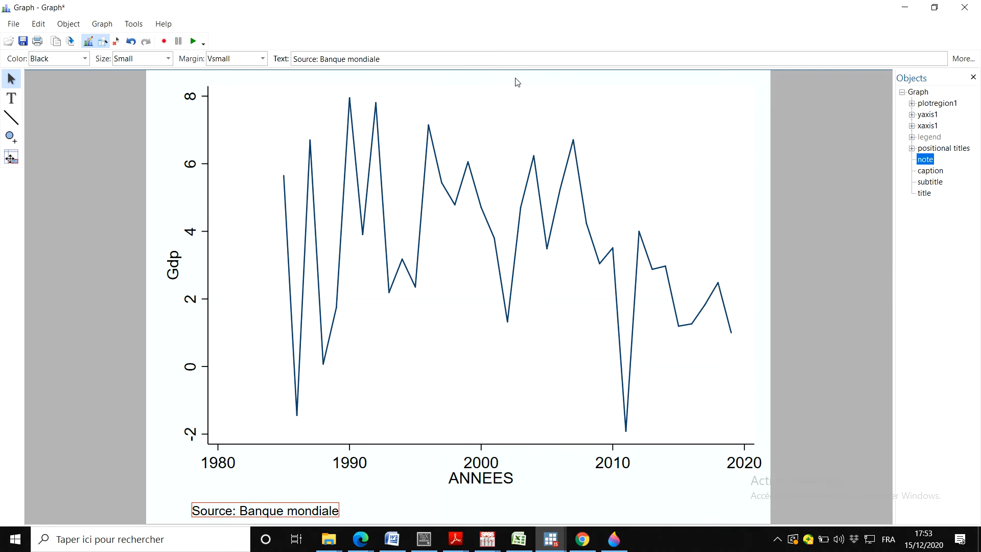
Open the graph title's properties and enter "L'évolution du GDP Tunisien 1985 - 2019" as its text.
{"action": "left_click", "coordinate": [528, 79]}
{"action": "left_click", "coordinate": [923, 196]}
{"action": "double_click", "coordinate": [924, 194]}
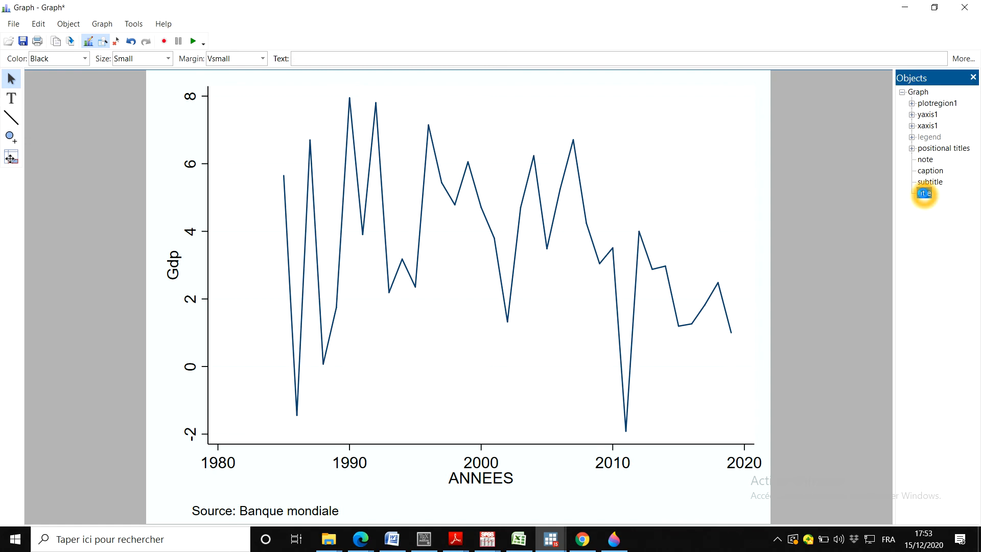
{"action": "left_click", "coordinate": [526, 278]}
{"action": "left_click", "coordinate": [511, 267]}
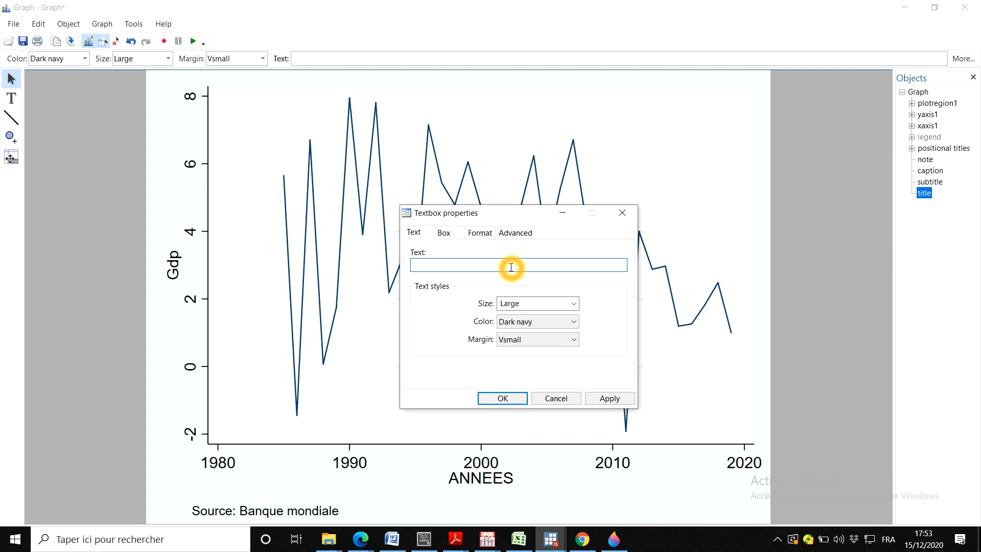
{"action": "type", "text": "L'évolution du GDP Tunisiaen 1985 - 2019"}
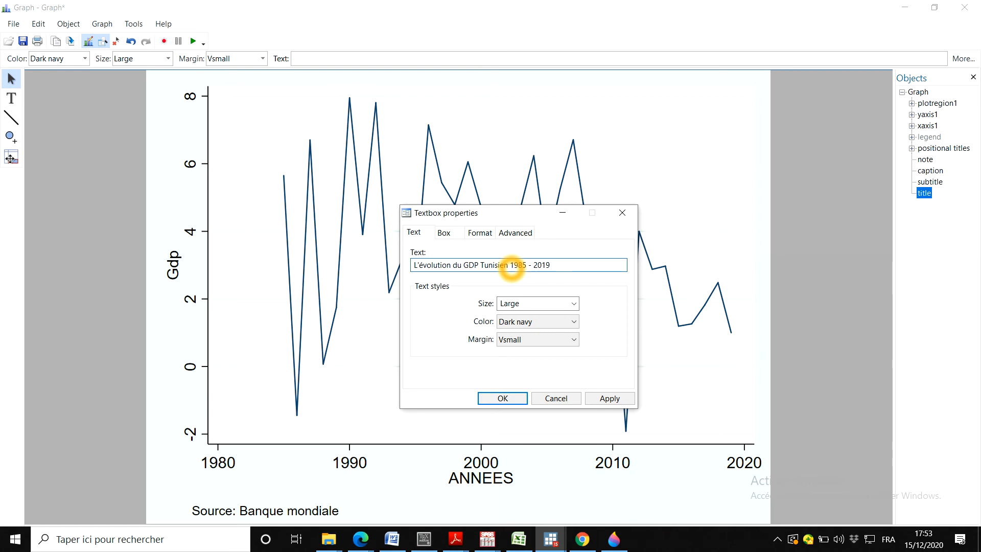
{"action": "left_click", "coordinate": [614, 301]}
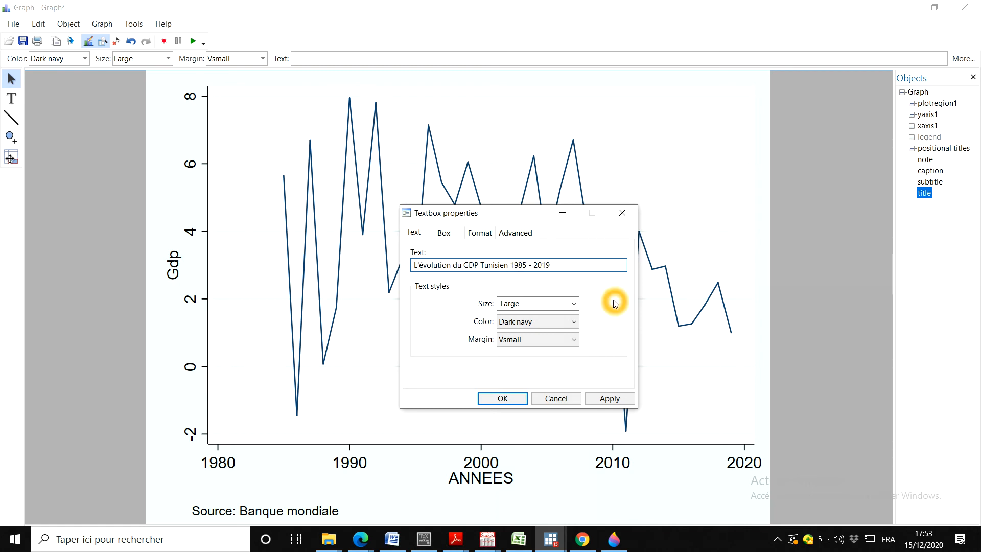
Set the title's color to Sienna, keep its size Large and margin Vsmall, and confirm the title.
{"action": "left_click", "coordinate": [529, 308]}
{"action": "left_click", "coordinate": [573, 305]}
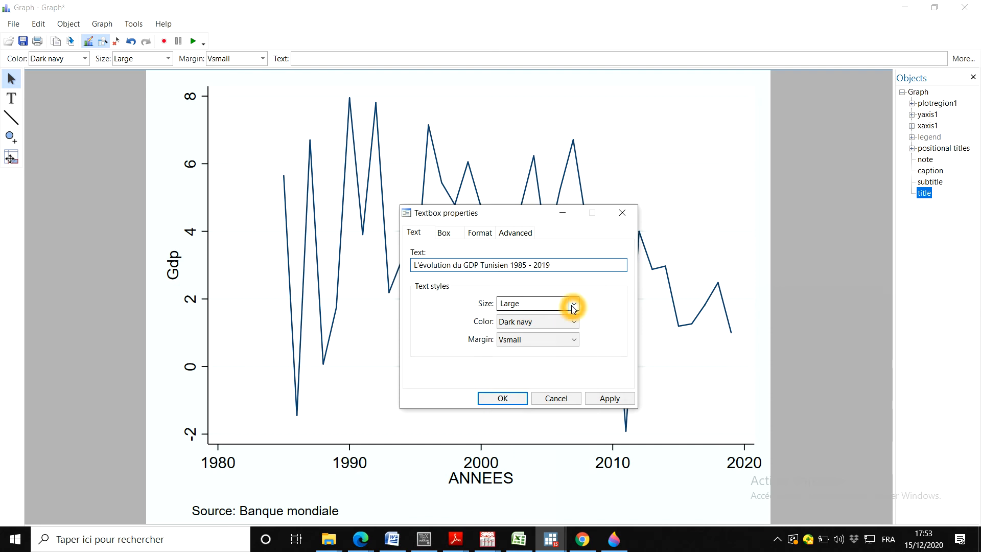
{"action": "left_click", "coordinate": [574, 322]}
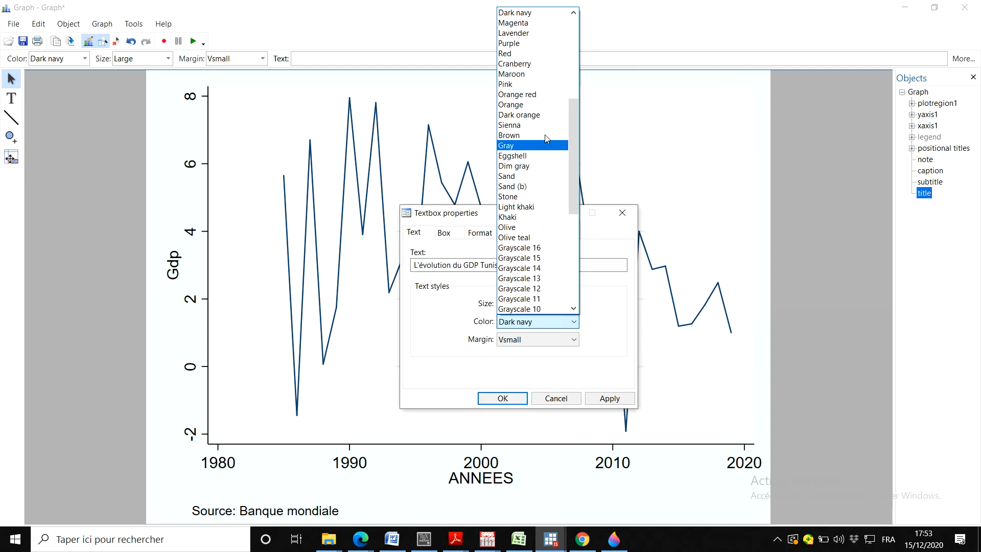
{"action": "left_click", "coordinate": [520, 131]}
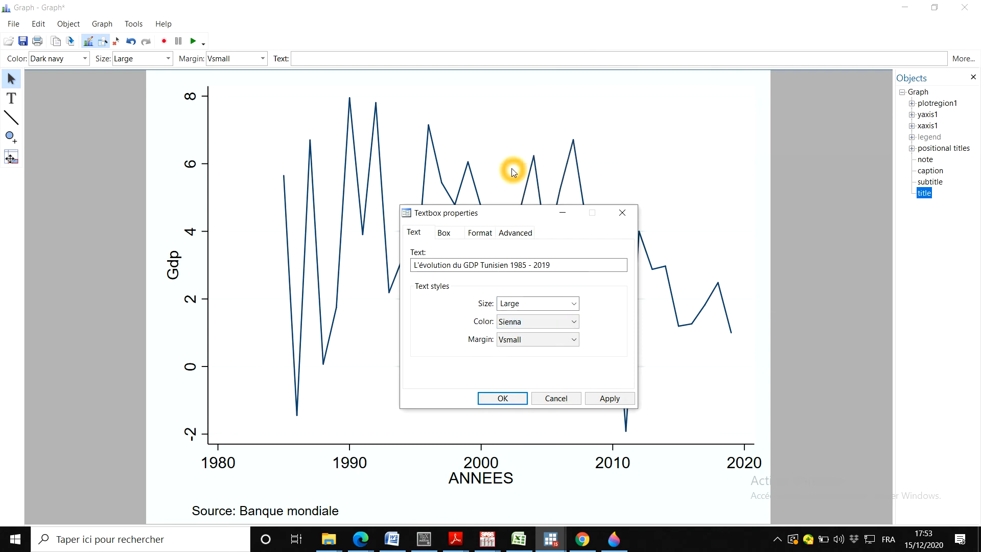
{"action": "left_click", "coordinate": [506, 397]}
{"action": "left_click", "coordinate": [726, 101]}
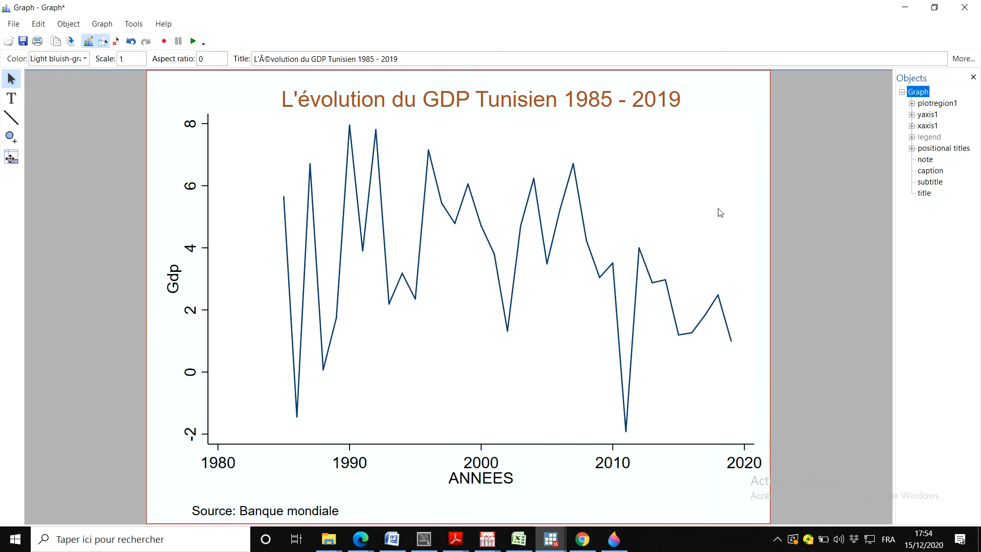
Review the title above the line graph and the source note beneath the year axis.
{"action": "left_click", "coordinate": [495, 266]}
{"action": "left_click", "coordinate": [483, 102]}
{"action": "left_click", "coordinate": [590, 101]}
{"action": "left_click", "coordinate": [592, 98]}
{"action": "left_click", "coordinate": [453, 97]}
{"action": "left_click", "coordinate": [591, 112]}
{"action": "left_click", "coordinate": [673, 98]}
{"action": "left_click", "coordinate": [589, 97]}
{"action": "left_click", "coordinate": [266, 487]}
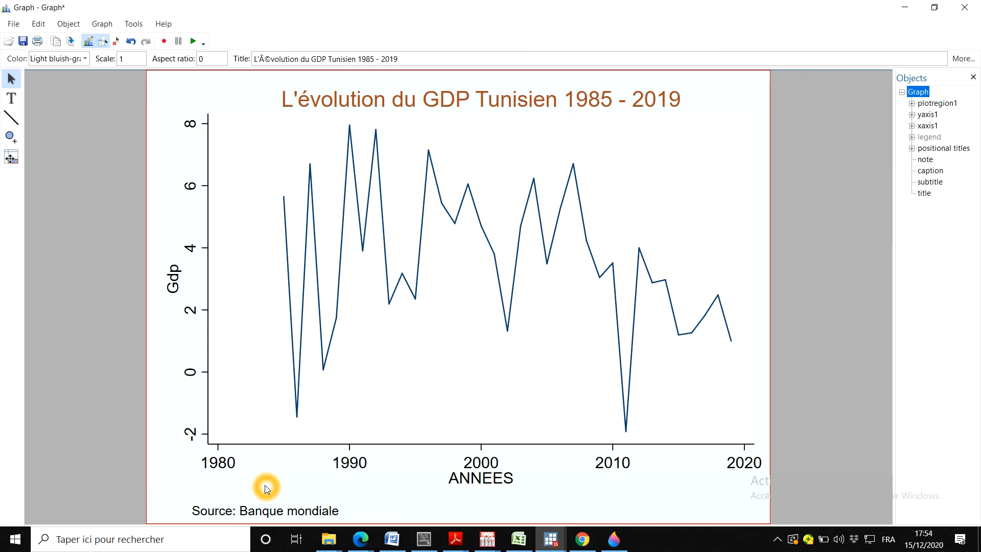
{"action": "left_click", "coordinate": [243, 511]}
{"action": "left_click", "coordinate": [334, 512]}
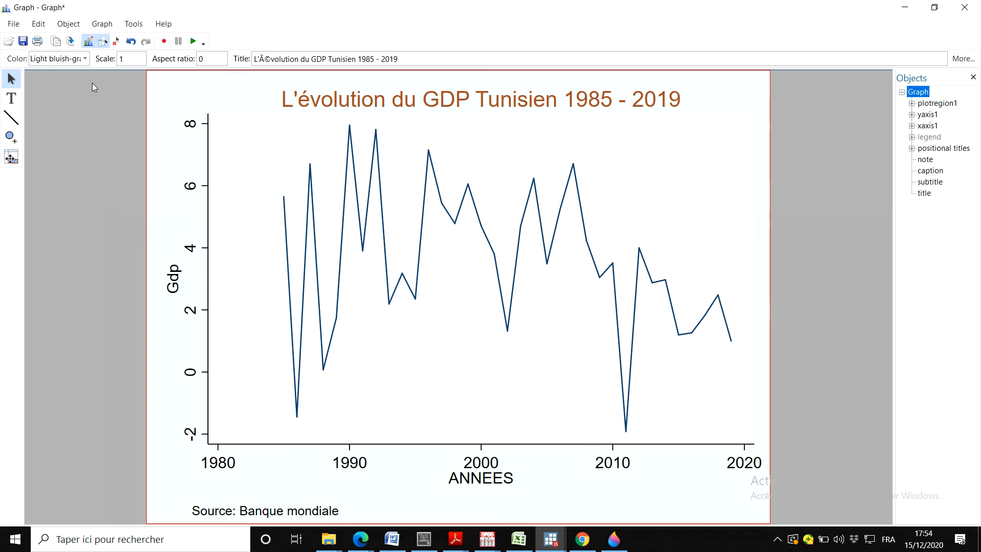
Save the graph in the stata_cours folder as a PDF file named Graph1.
{"action": "left_click", "coordinate": [13, 25]}
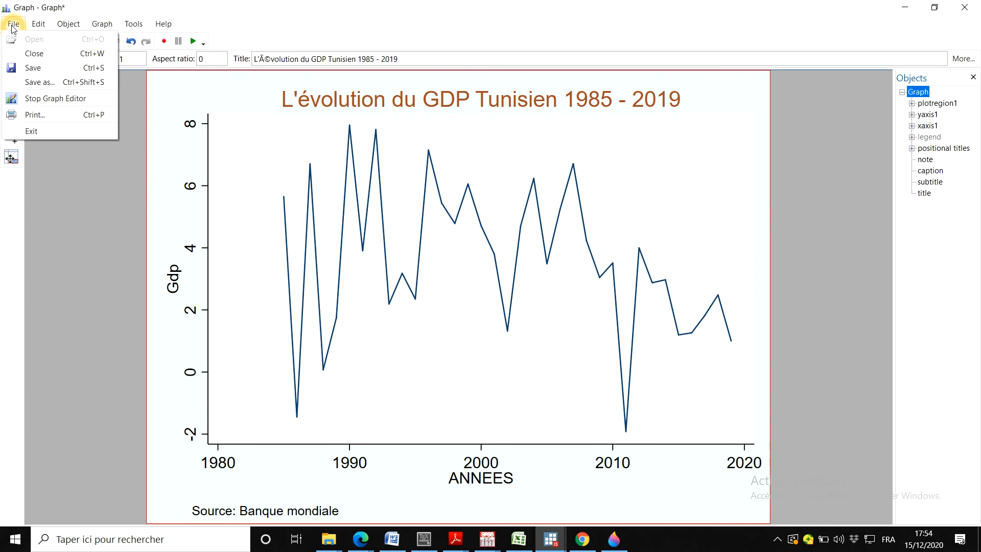
{"action": "left_click", "coordinate": [40, 83]}
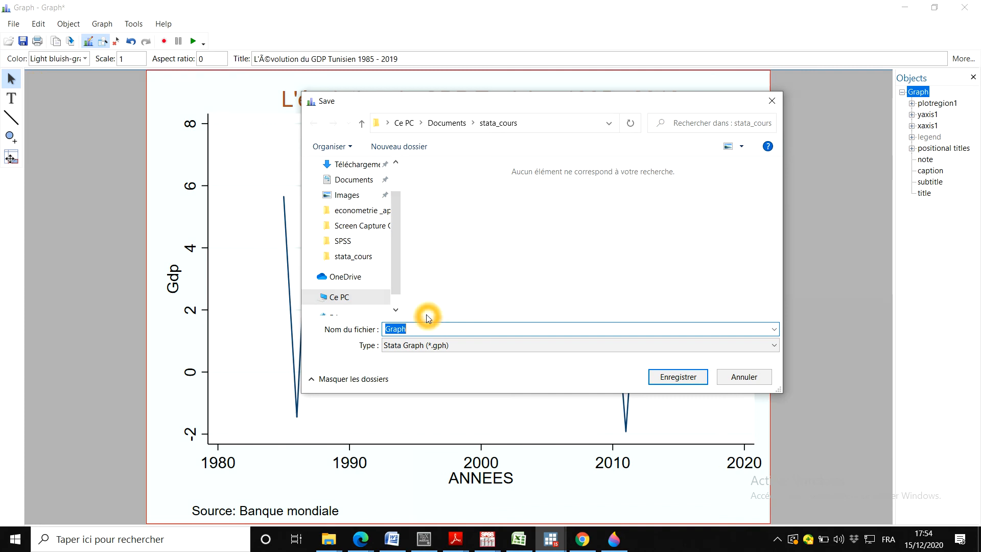
{"action": "left_click", "coordinate": [451, 351]}
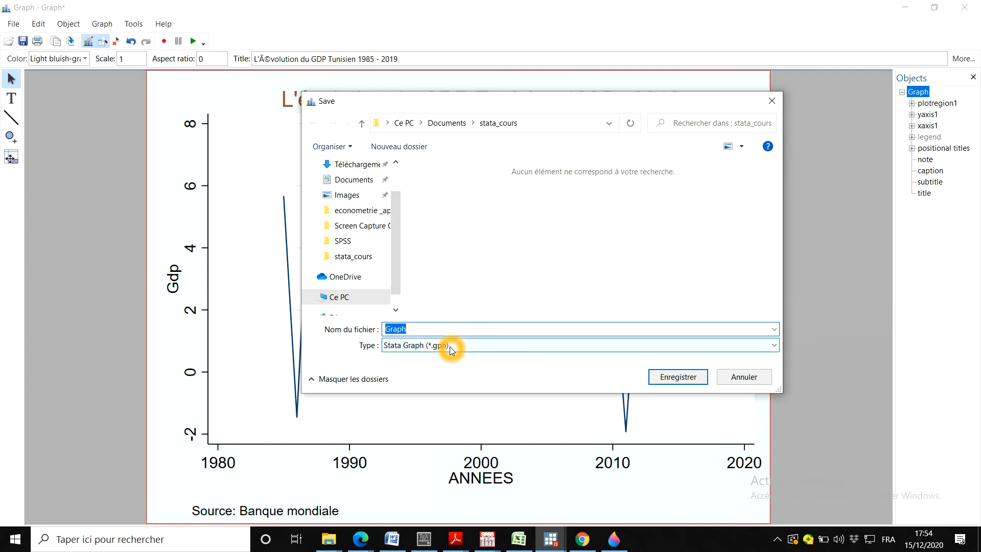
{"action": "left_click", "coordinate": [495, 345]}
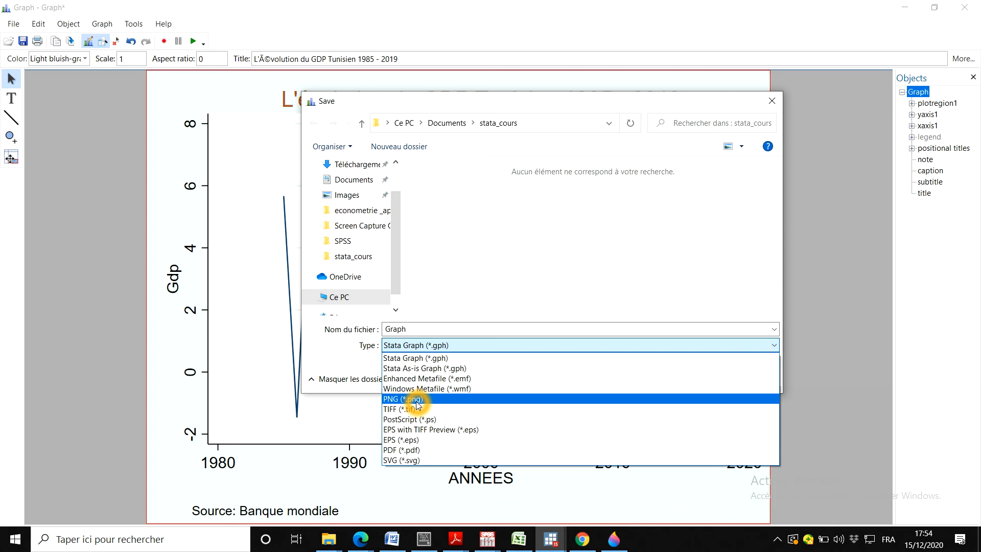
{"action": "left_click", "coordinate": [413, 454]}
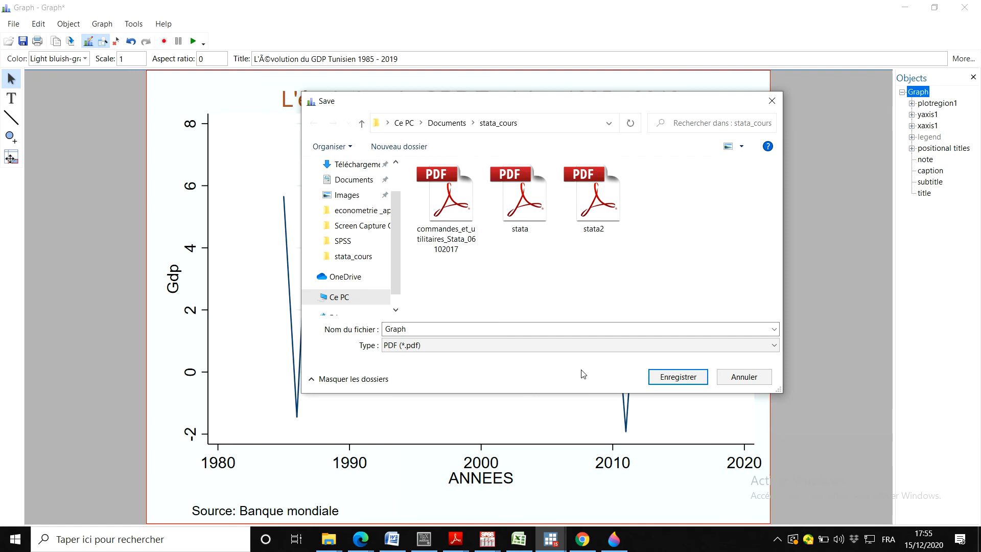
{"action": "left_click", "coordinate": [576, 276]}
{"action": "double_click", "coordinate": [420, 330]}
{"action": "left_click", "coordinate": [421, 330]}
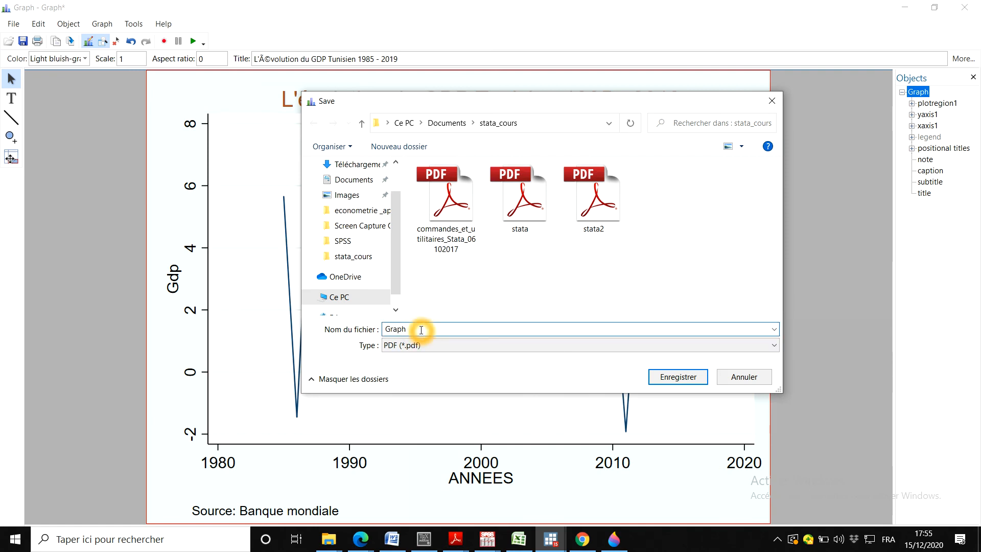
{"action": "type", "text": "1"}
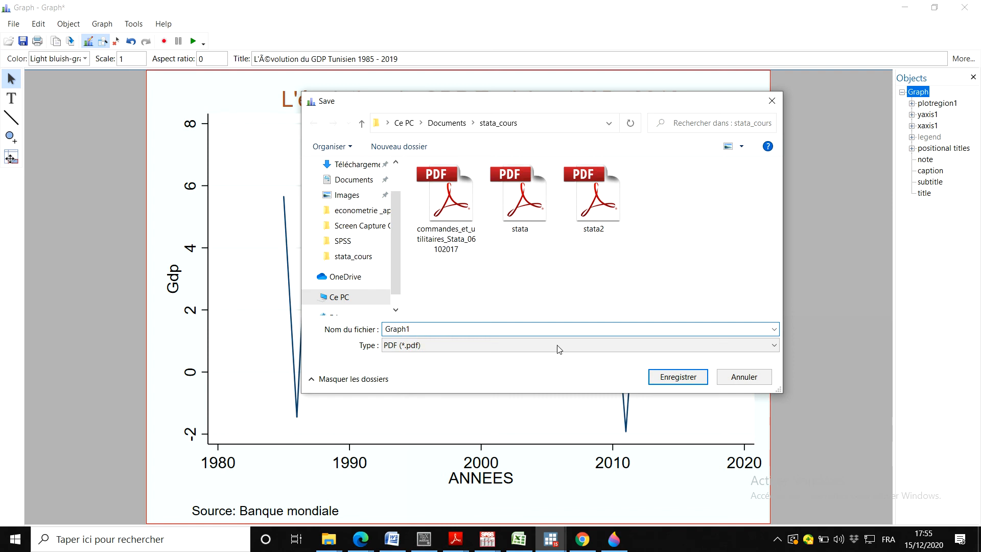
{"action": "left_click", "coordinate": [667, 382]}
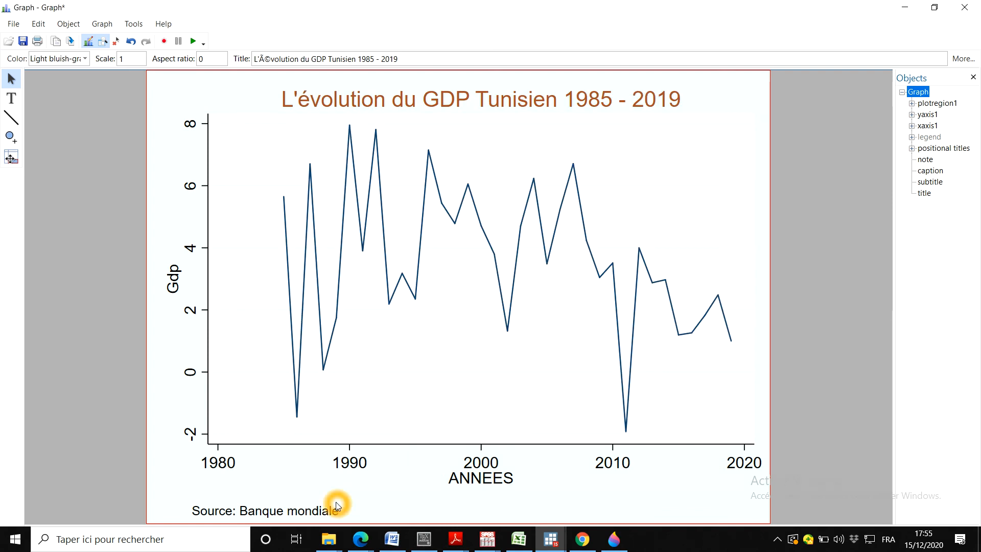
Switch to File Explorer and go to the stata_cours folder.
{"action": "mouse_move", "coordinate": [332, 547]}
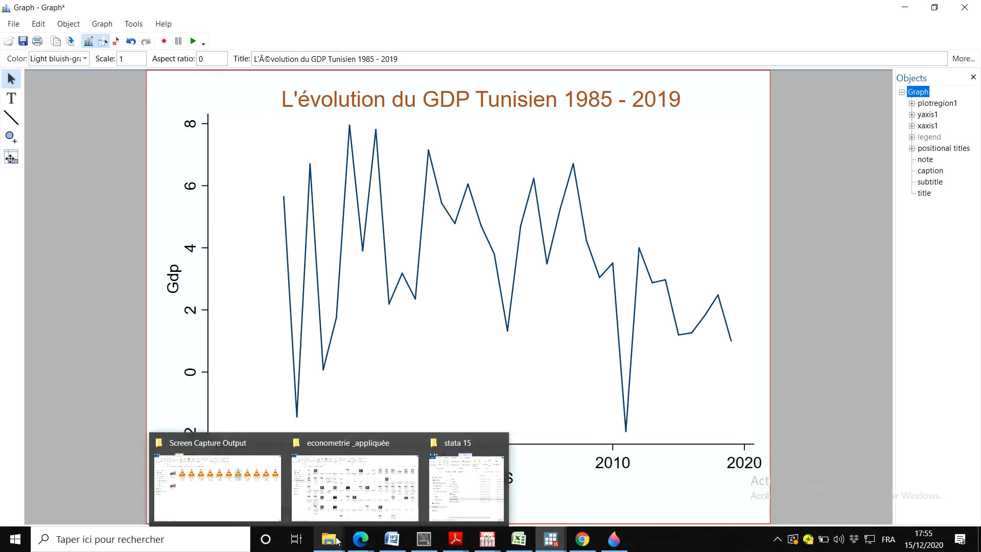
{"action": "mouse_move", "coordinate": [376, 506]}
{"action": "left_click", "coordinate": [371, 503]}
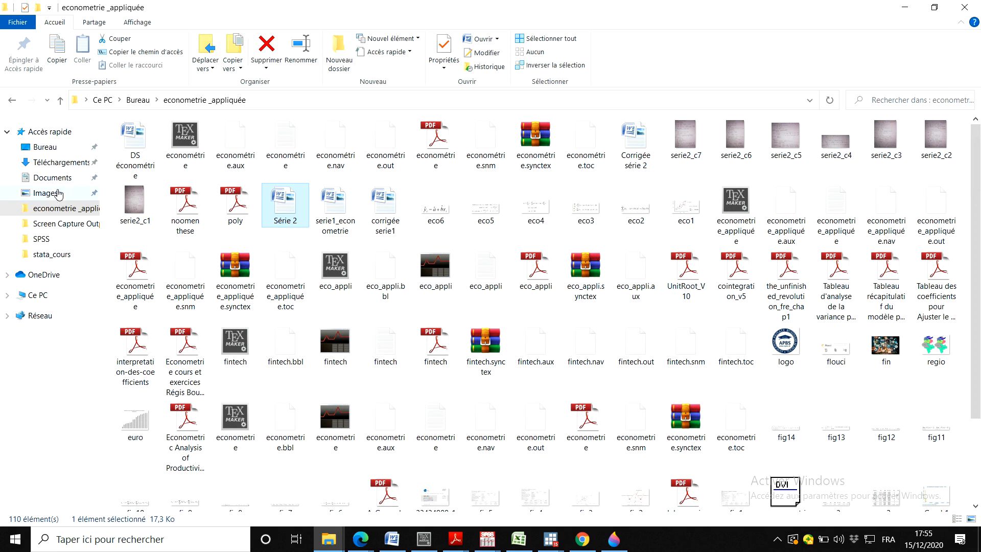
{"action": "left_click", "coordinate": [55, 254]}
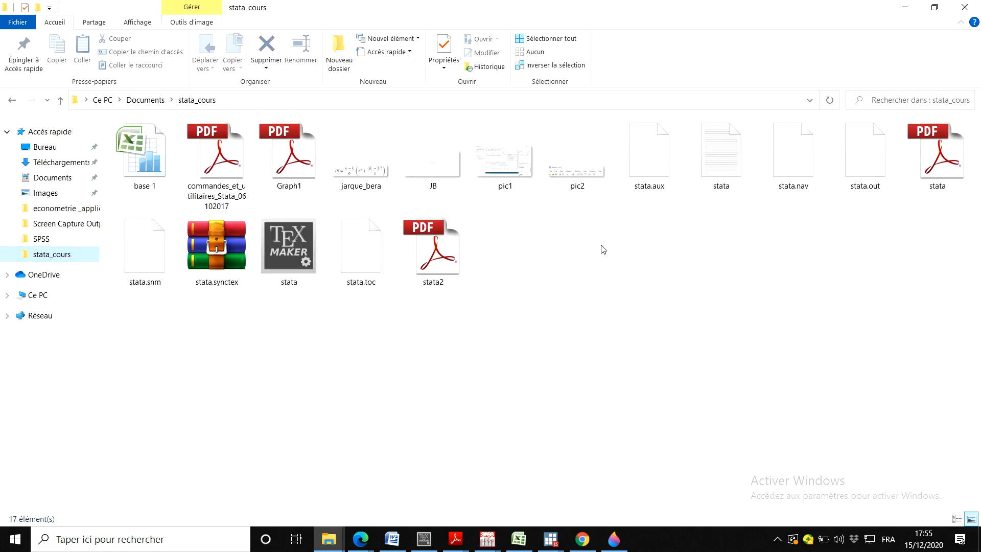
Open the exported Graph1 PDF, check how the graph looks in it, and close it.
{"action": "left_click", "coordinate": [299, 177]}
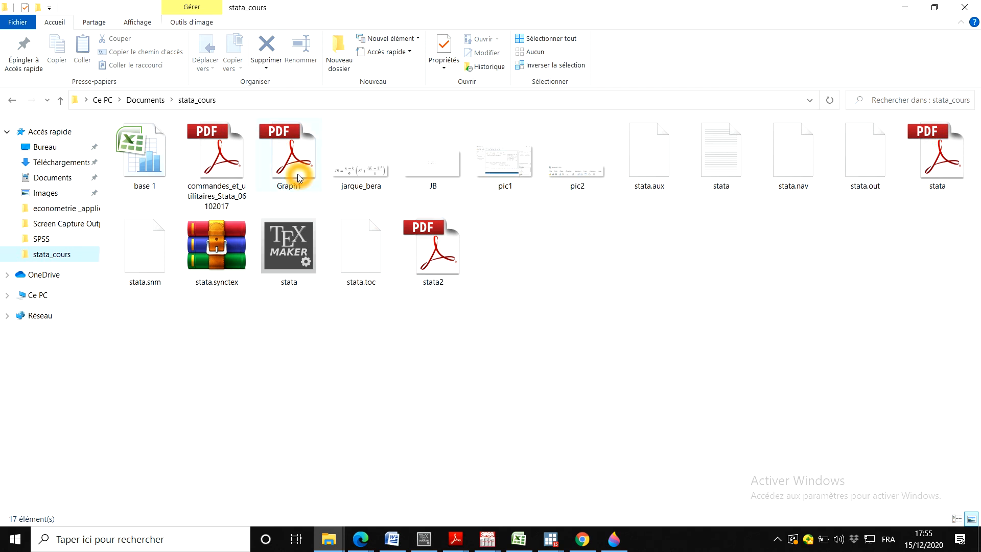
{"action": "double_click", "coordinate": [299, 178]}
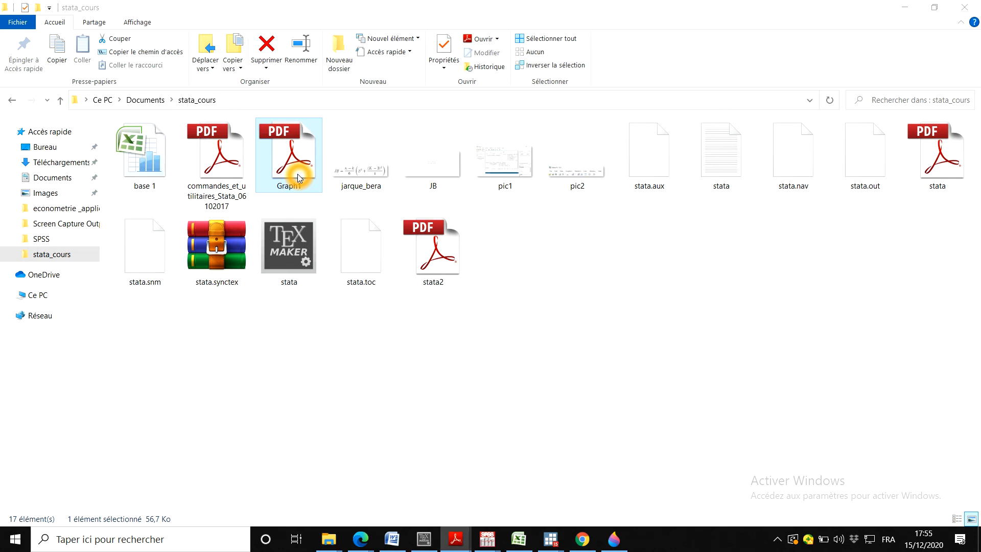
{"action": "mouse_move", "coordinate": [458, 544]}
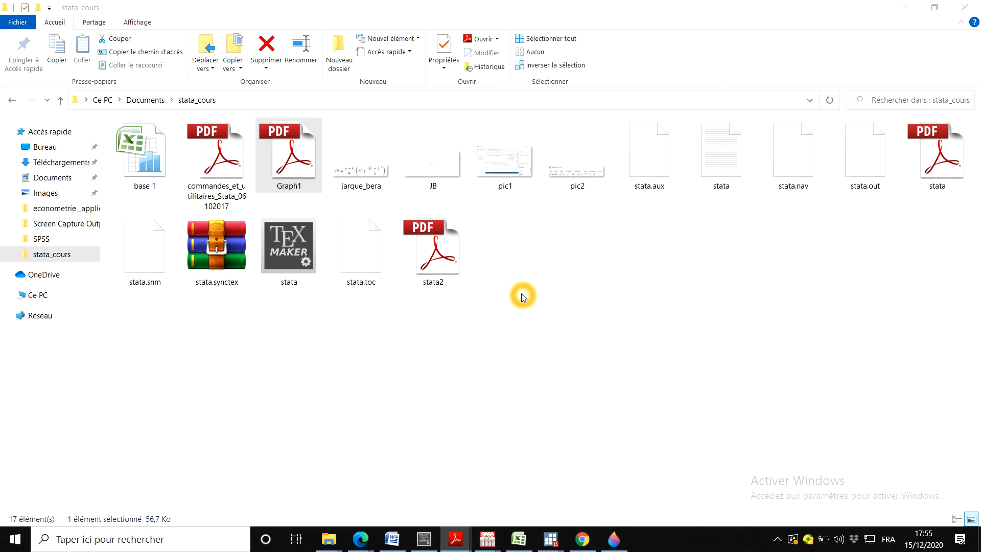
{"action": "double_click", "coordinate": [280, 166]}
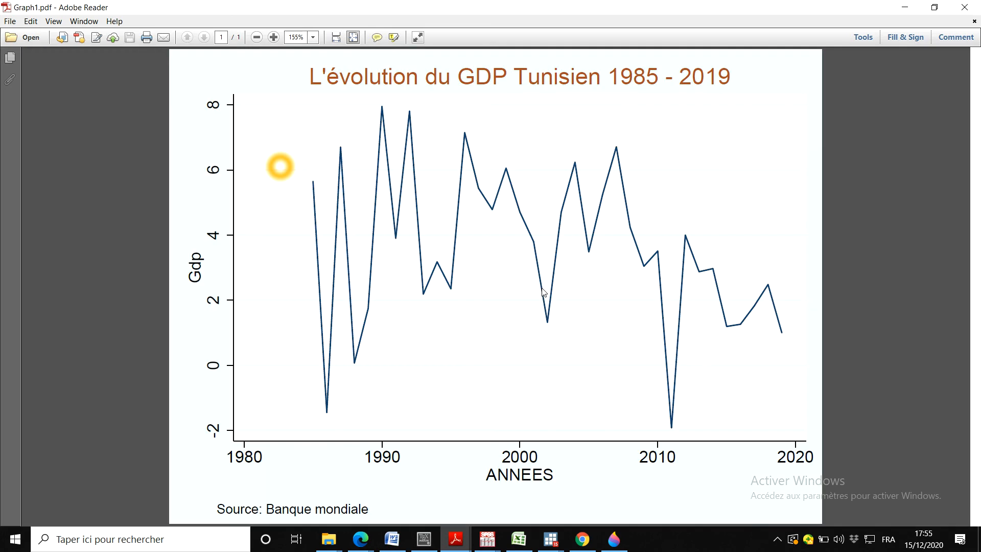
{"action": "left_click", "coordinate": [958, 396]}
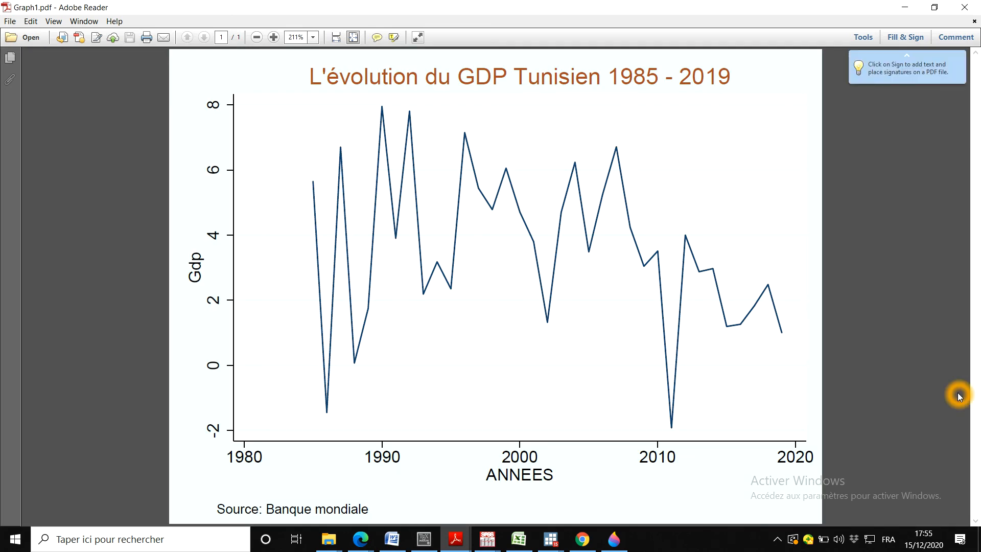
{"action": "left_click", "coordinate": [507, 151]}
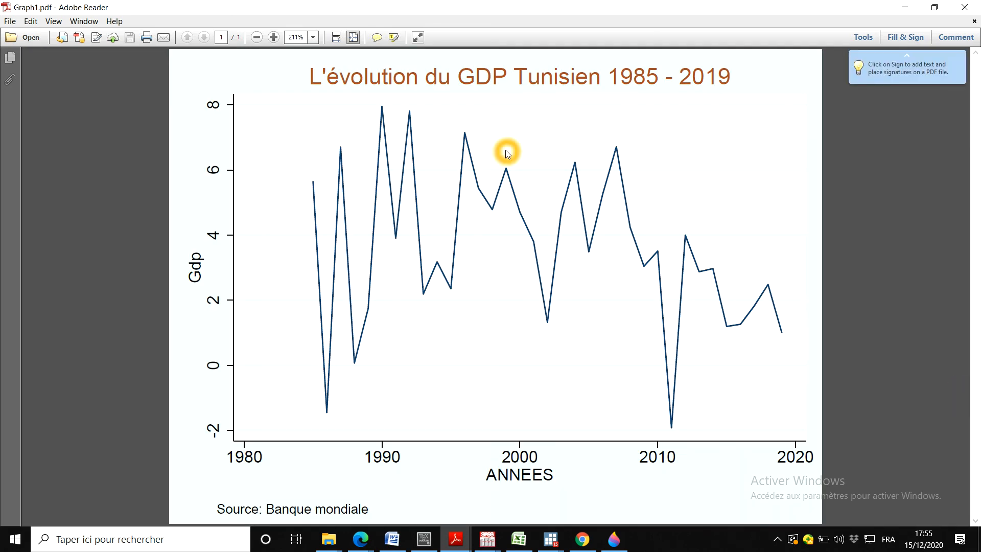
{"action": "left_click", "coordinate": [963, 9]}
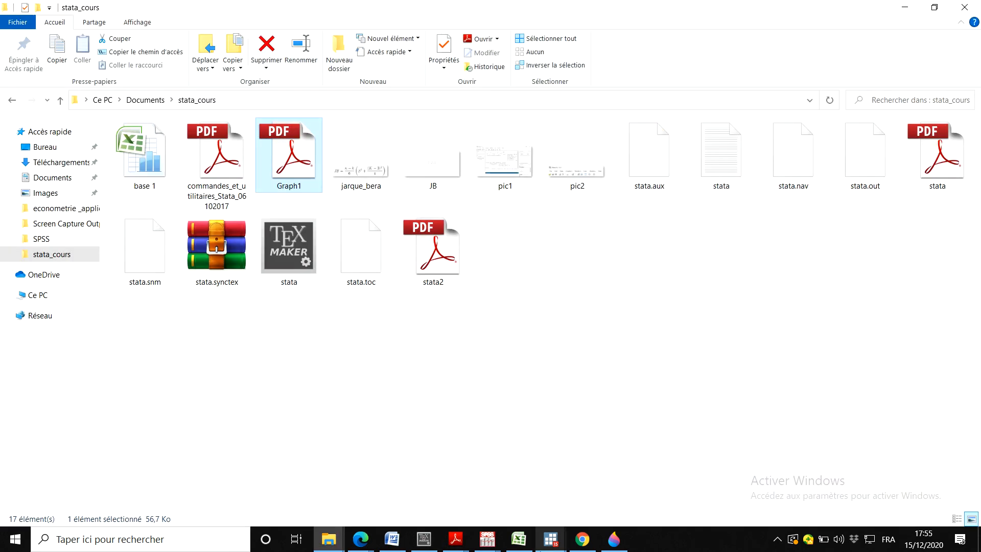
Return to the Stata graph window and save the graph in the stata_cours folder as a PNG file named Graph.
{"action": "mouse_move", "coordinate": [550, 545]}
{"action": "left_click", "coordinate": [619, 485]}
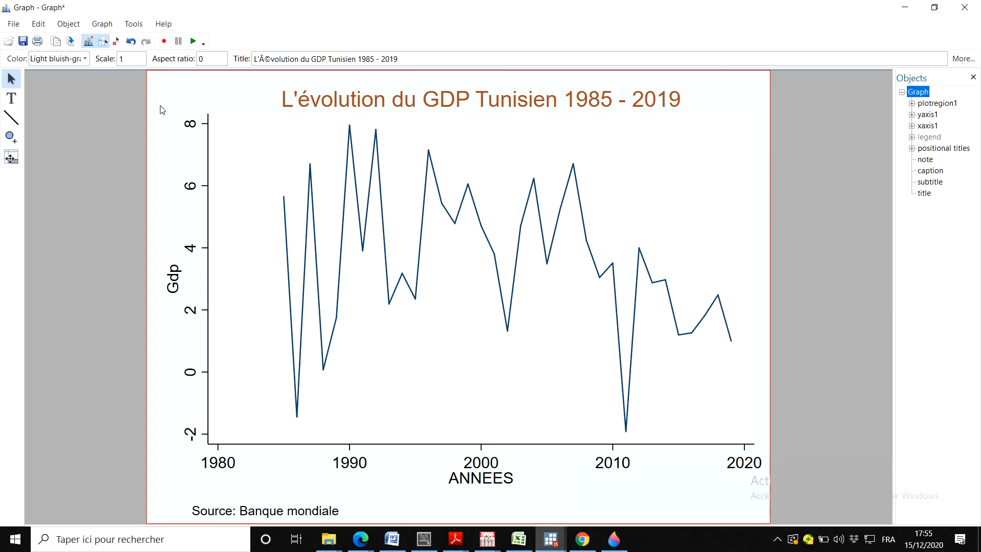
{"action": "left_click", "coordinate": [13, 23]}
{"action": "left_click", "coordinate": [37, 75]}
{"action": "left_click", "coordinate": [41, 81]}
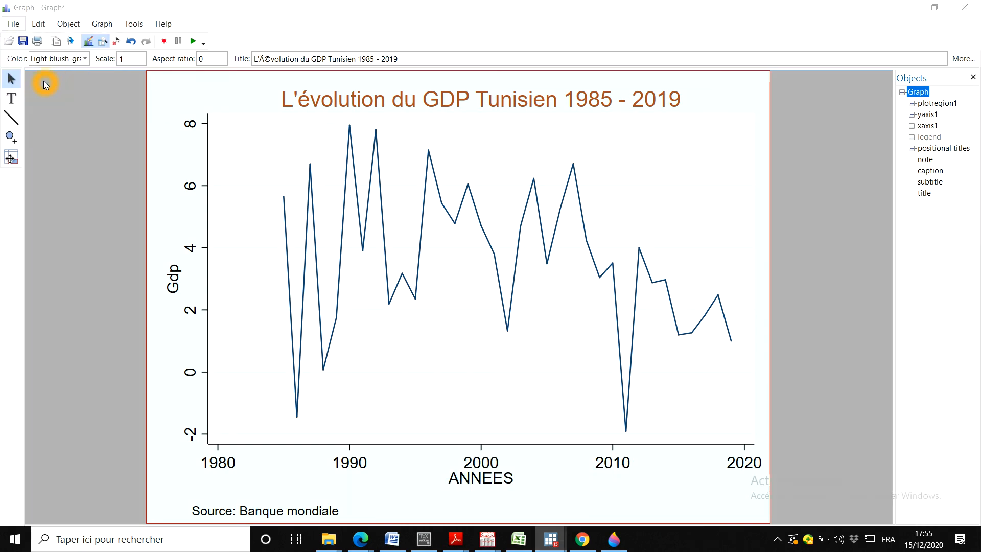
{"action": "left_click", "coordinate": [454, 347]}
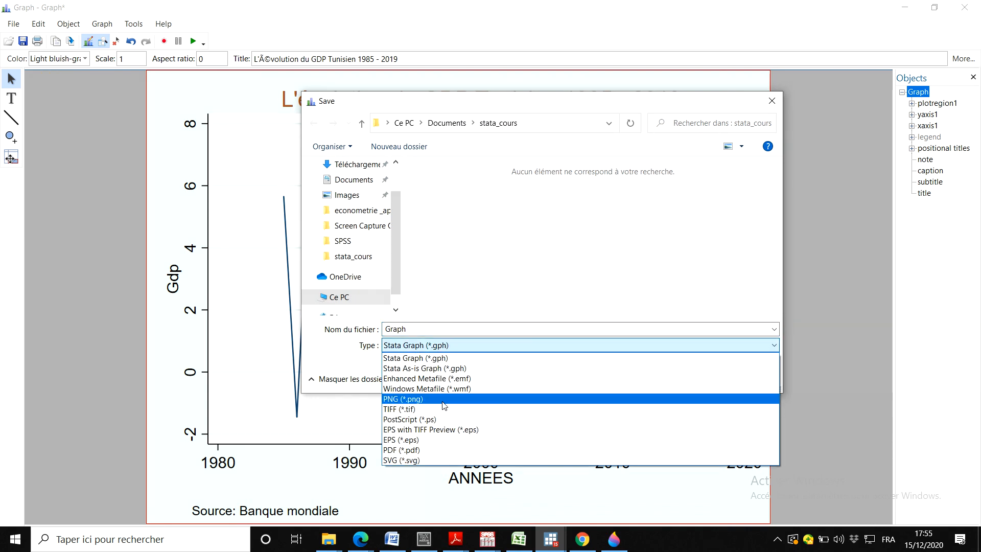
{"action": "left_click", "coordinate": [423, 402]}
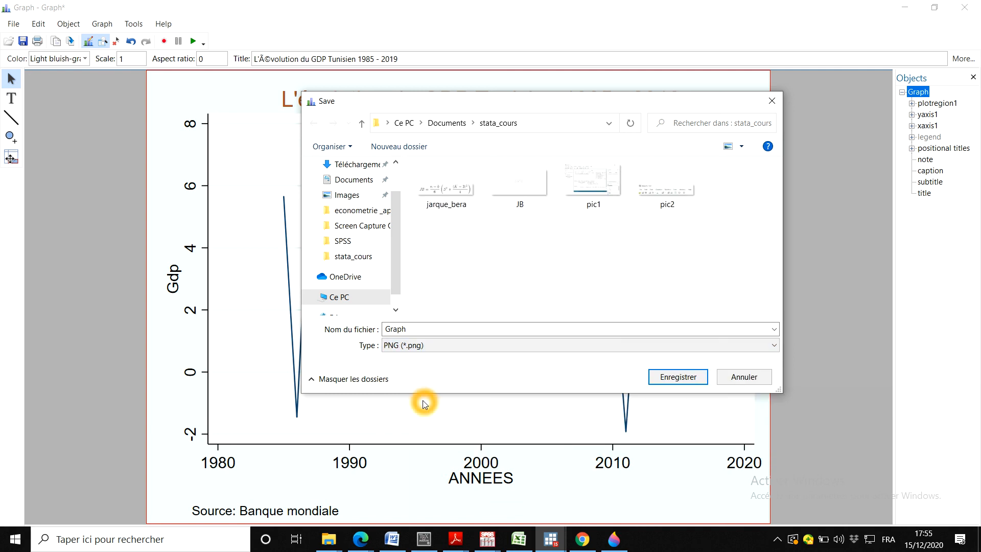
{"action": "left_click", "coordinate": [679, 381]}
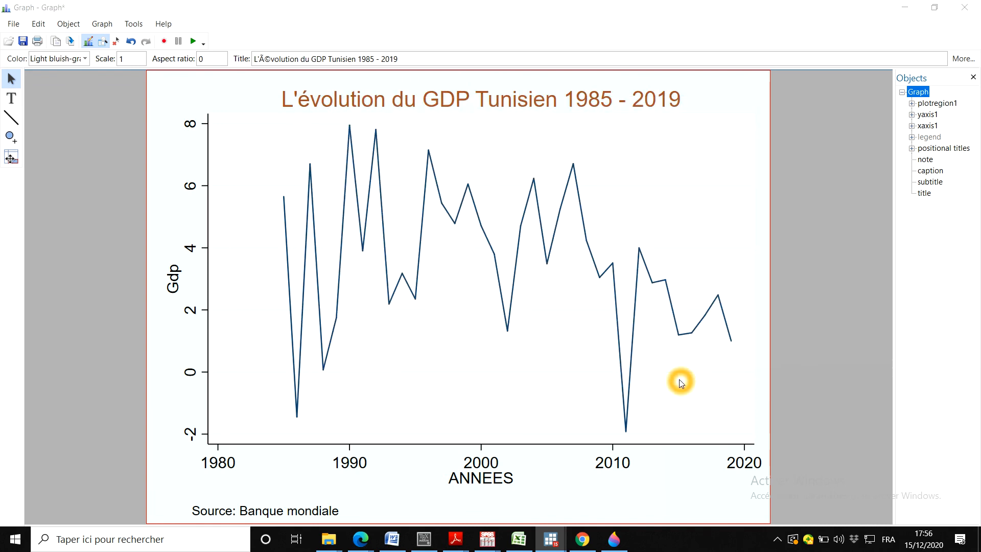
Switch to the stata_cours folder in File Explorer and open the exported Graph image.
{"action": "mouse_move", "coordinate": [328, 539]}
{"action": "left_click", "coordinate": [349, 498]}
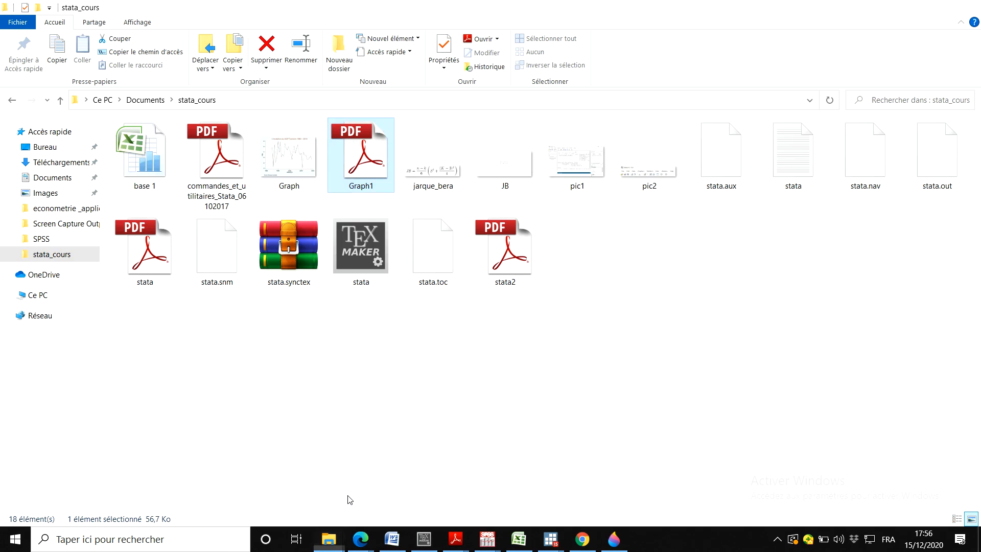
{"action": "left_click", "coordinate": [294, 171]}
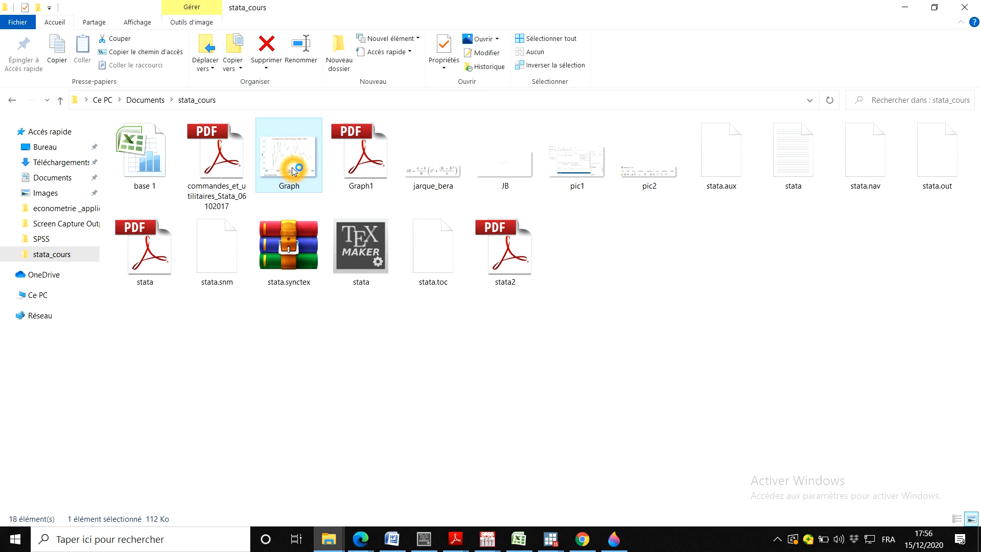
Open the exported Graph image from the folder and bring its Photos window back to the front.
{"action": "double_click", "coordinate": [294, 171]}
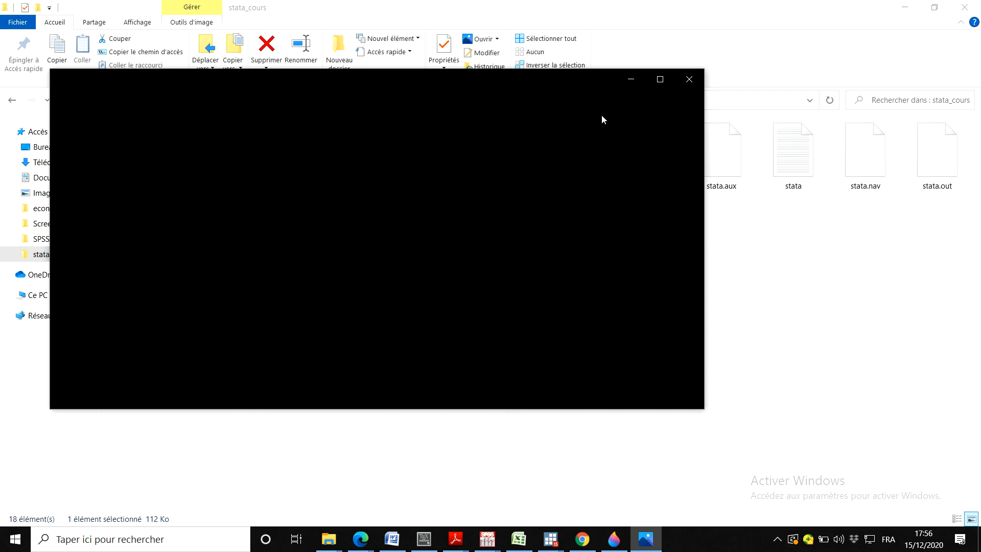
{"action": "left_click", "coordinate": [632, 82]}
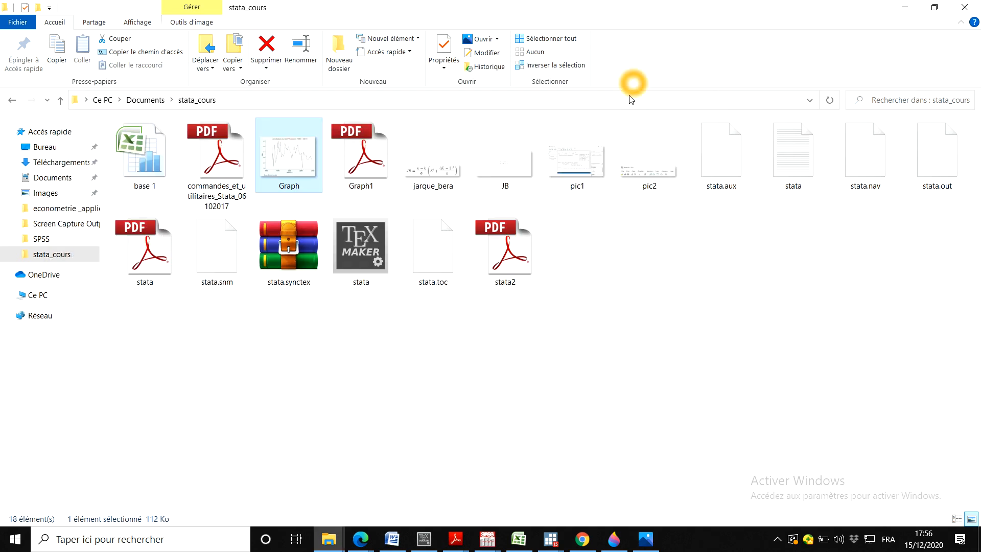
{"action": "left_click", "coordinate": [646, 542]}
{"action": "mouse_move", "coordinate": [647, 546]}
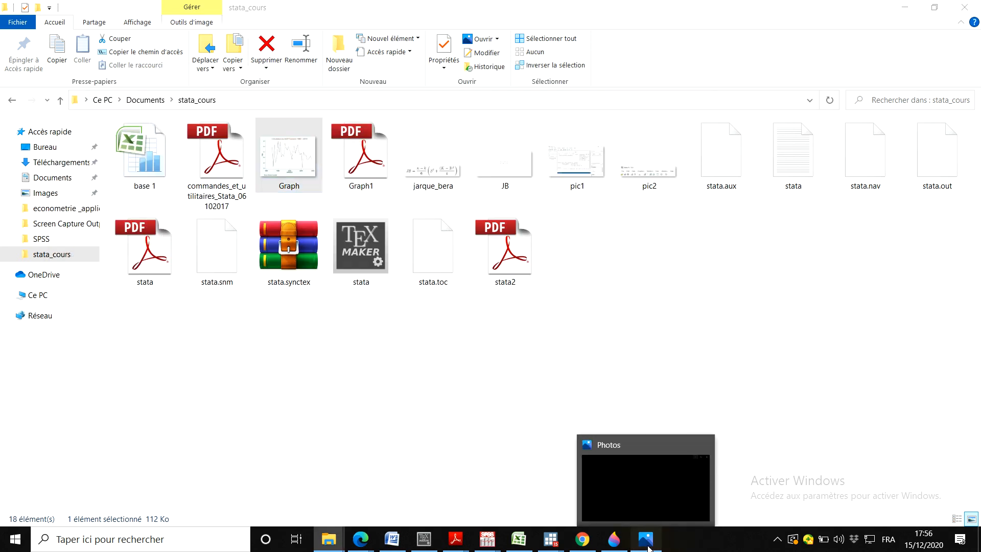
{"action": "left_click", "coordinate": [647, 547]}
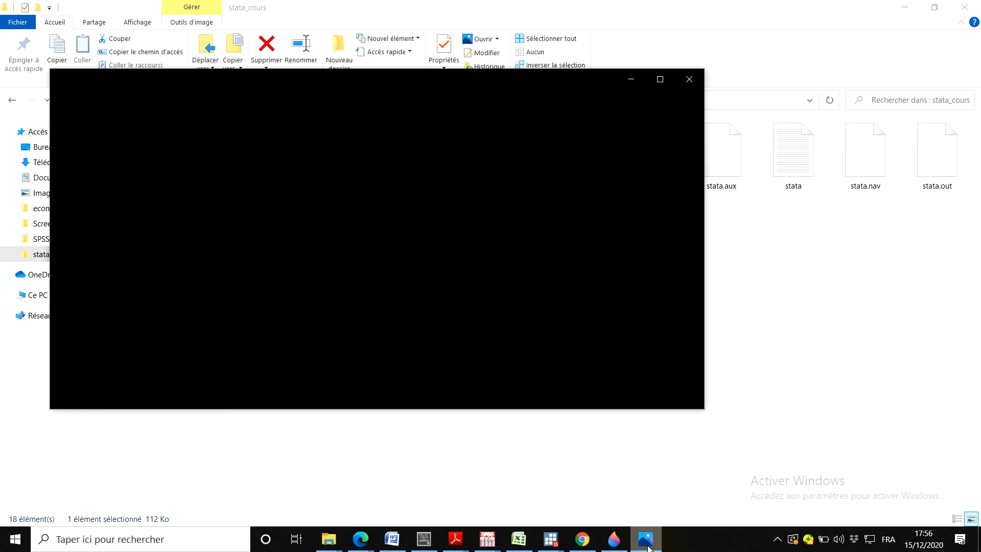
{"action": "left_click", "coordinate": [586, 453]}
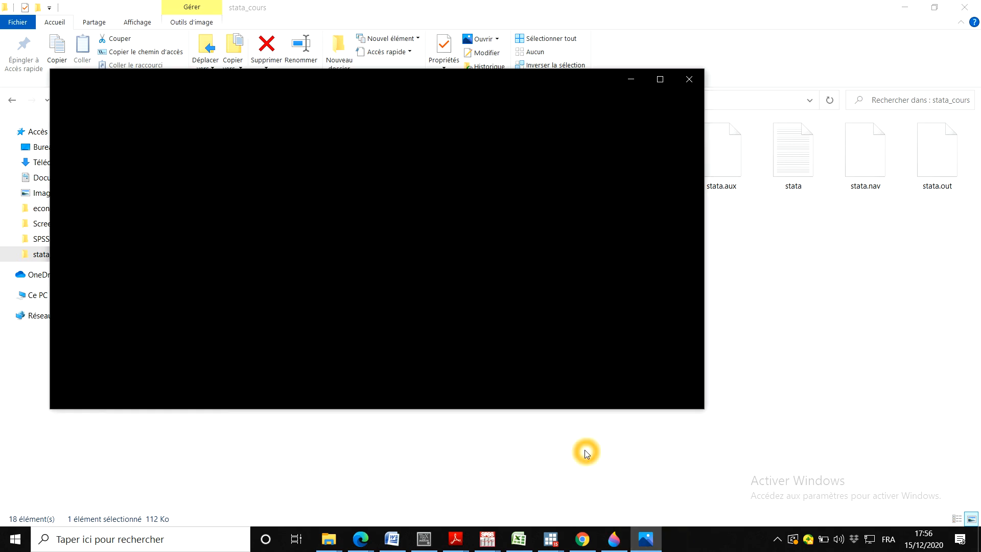
Return to the Stata graph window and save the graph in the stata_cours folder as a Stata Graph (*.gph) file named Graph2.
{"action": "mouse_move", "coordinate": [551, 539]}
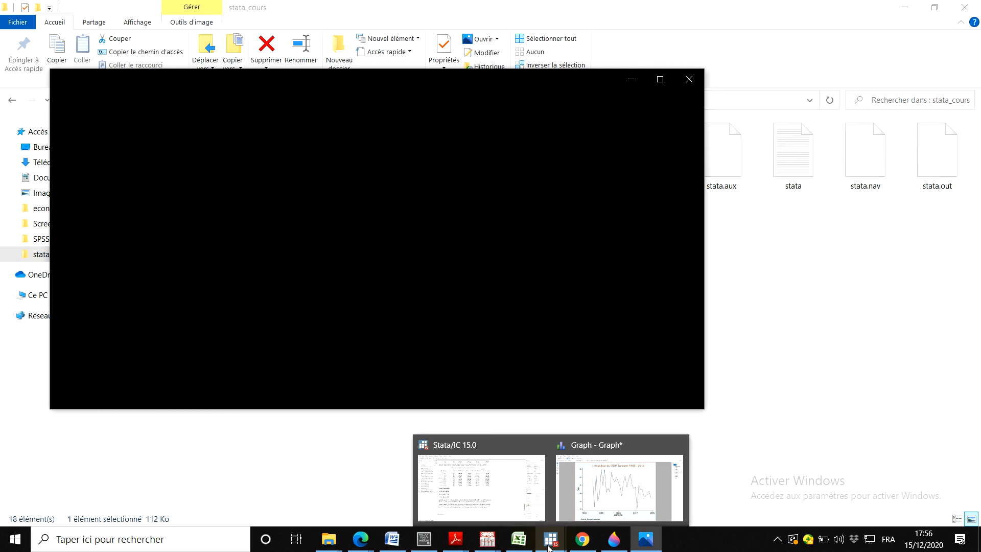
{"action": "left_click", "coordinate": [582, 500]}
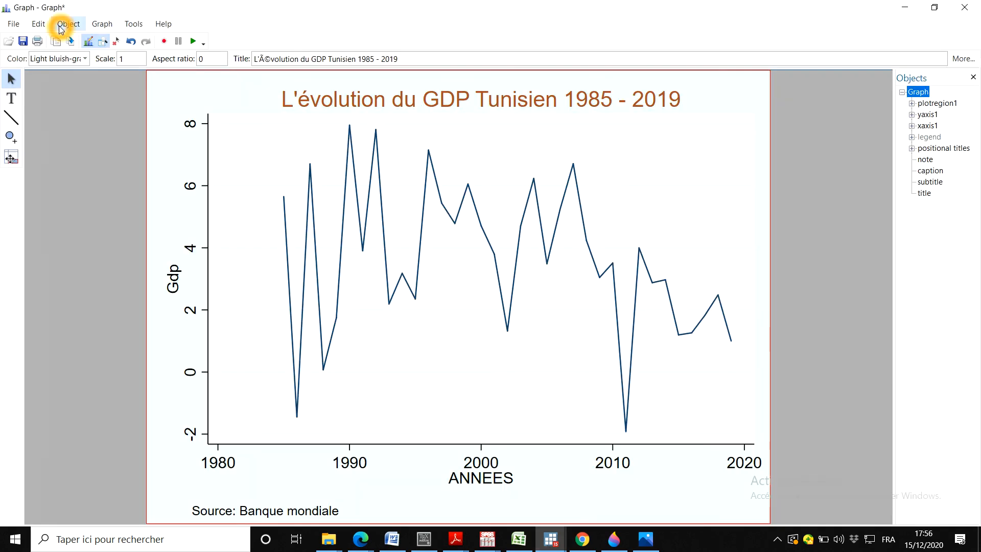
{"action": "left_click", "coordinate": [18, 28]}
{"action": "left_click", "coordinate": [29, 69]}
{"action": "left_click", "coordinate": [32, 81]}
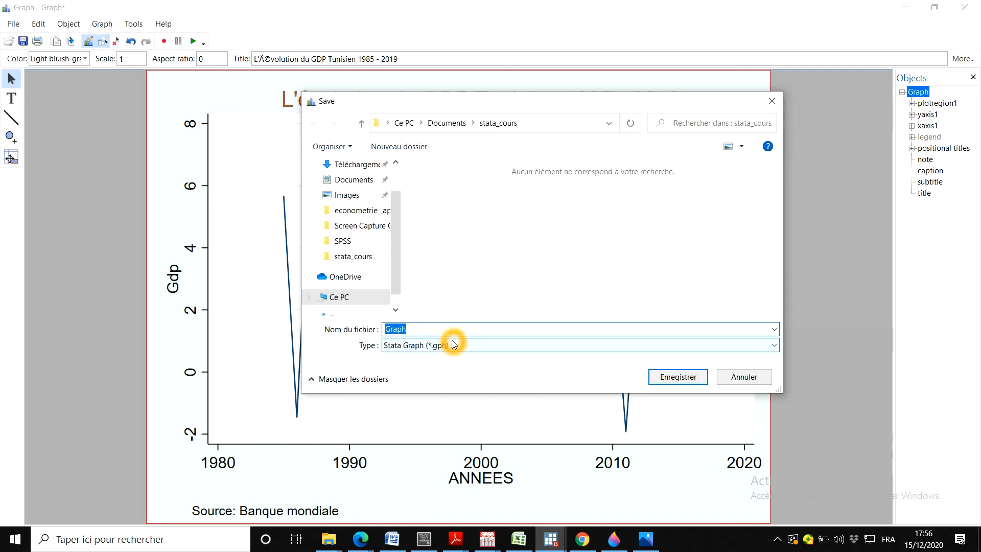
{"action": "left_click", "coordinate": [442, 332]}
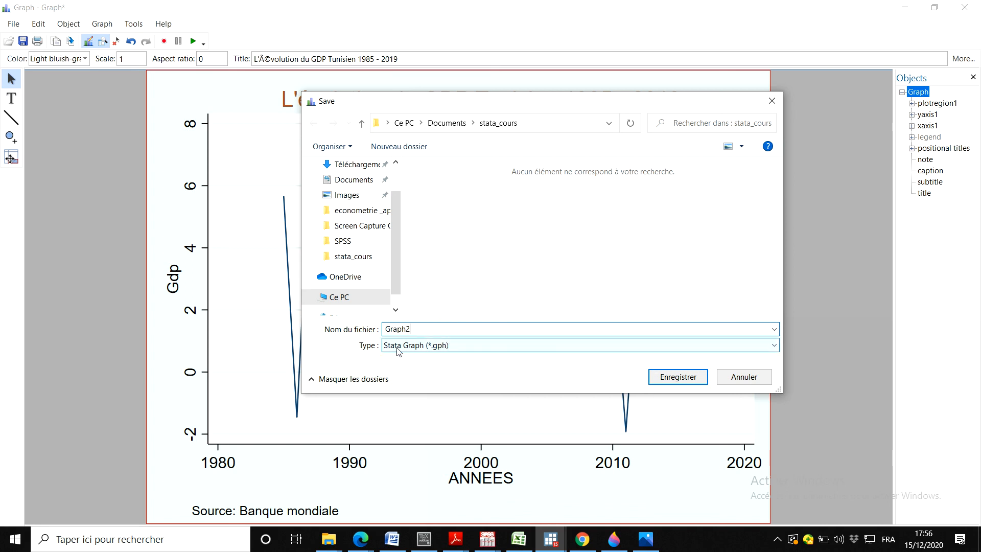
{"action": "left_click", "coordinate": [658, 374]}
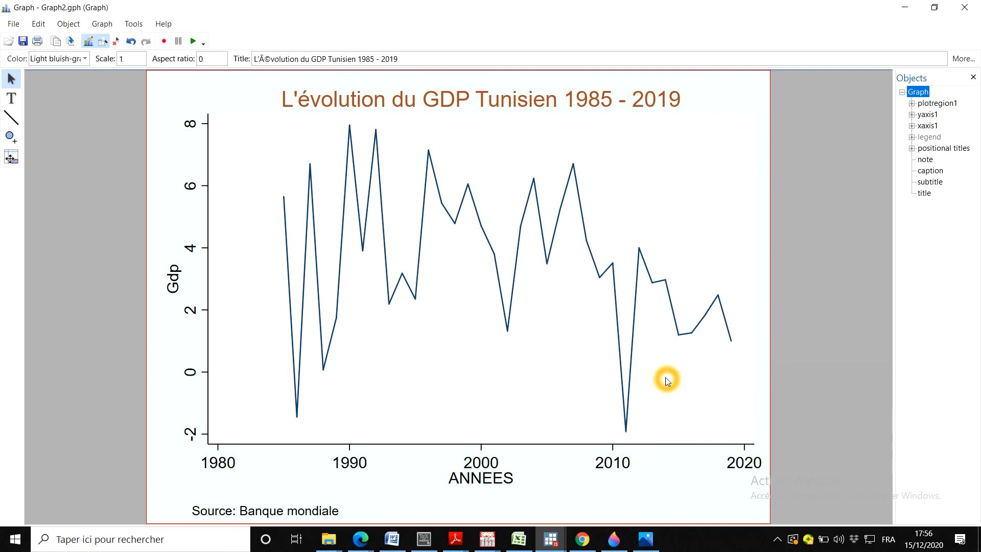
Switch to the stata_cours folder in File Explorer and examine the saved Graph image, Graph1 PDF and Graph2.gph files.
{"action": "mouse_move", "coordinate": [328, 539]}
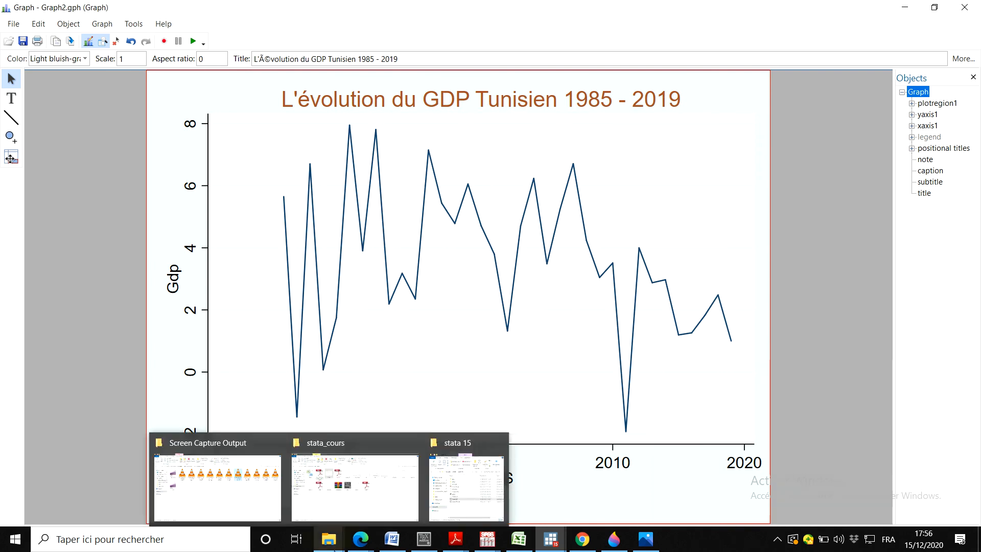
{"action": "left_click", "coordinate": [330, 486]}
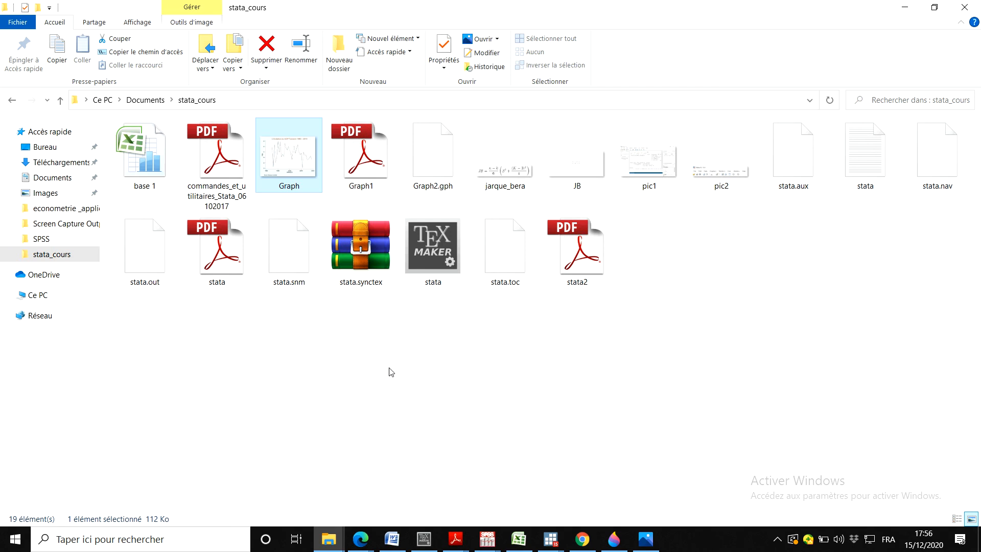
{"action": "left_click", "coordinate": [414, 365]}
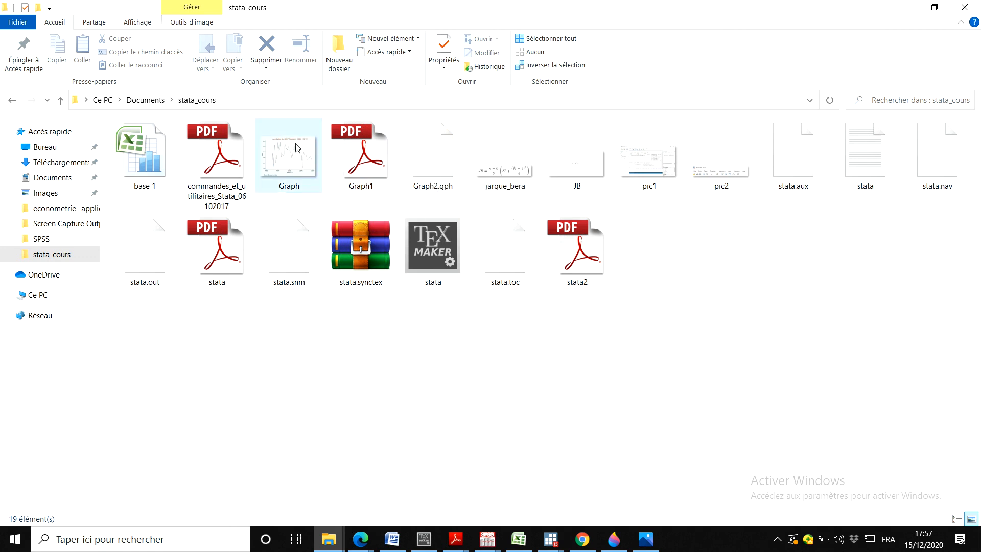
{"action": "left_click", "coordinate": [284, 162]}
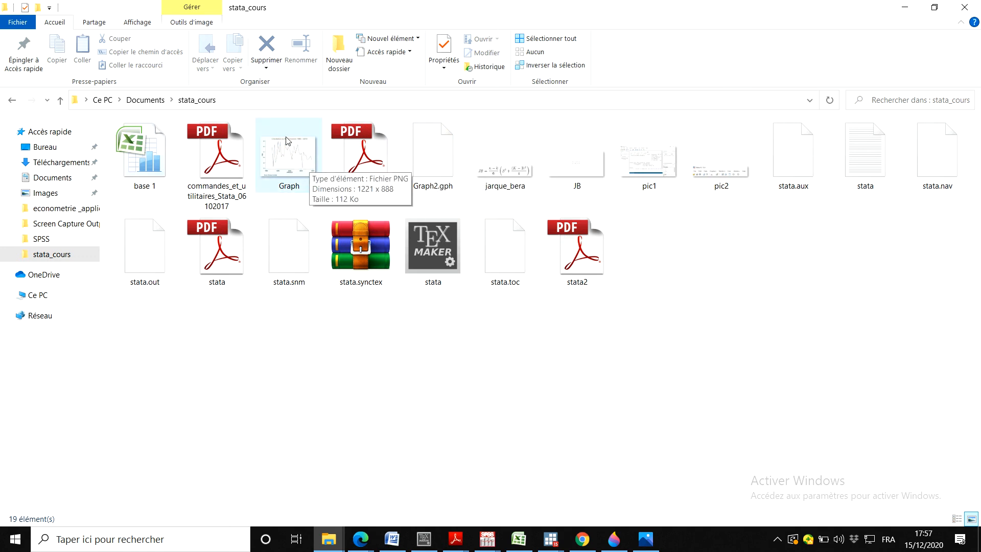
{"action": "left_click", "coordinate": [292, 175]}
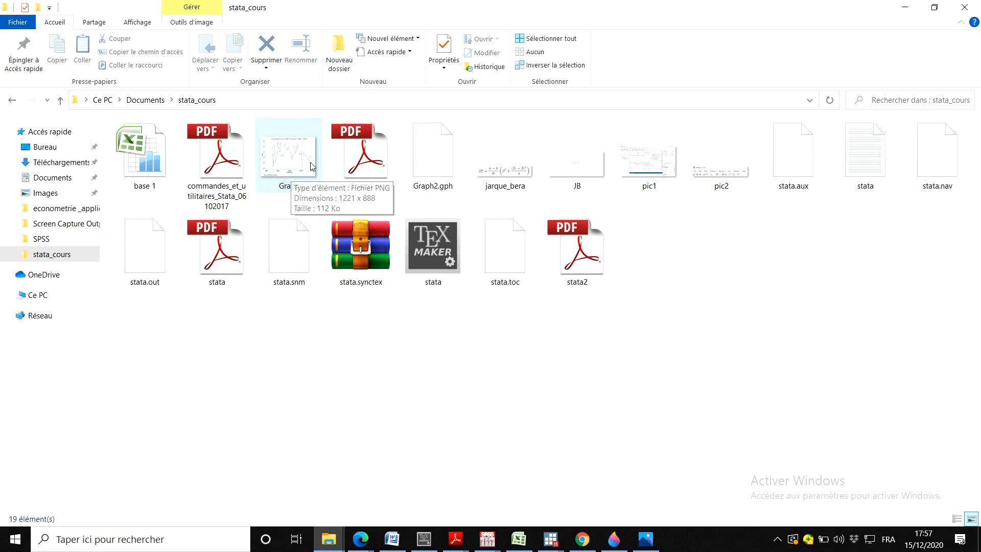
{"action": "left_click", "coordinate": [276, 158]}
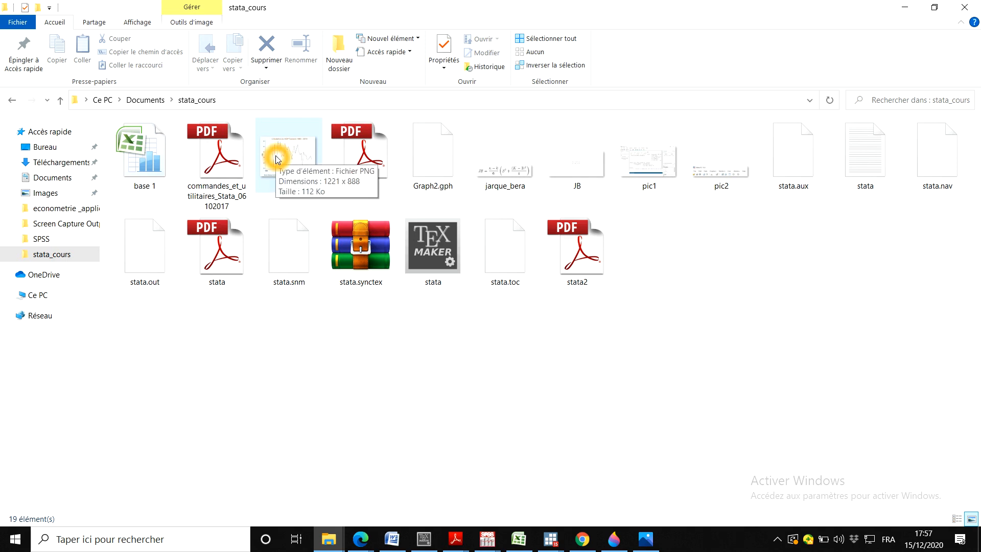
{"action": "left_click", "coordinate": [376, 166]}
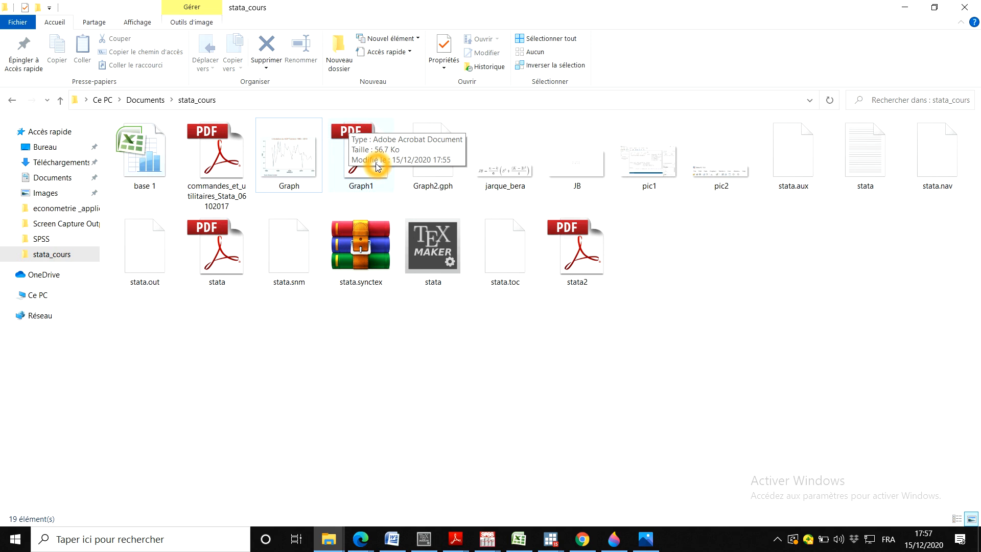
{"action": "left_click", "coordinate": [434, 152]}
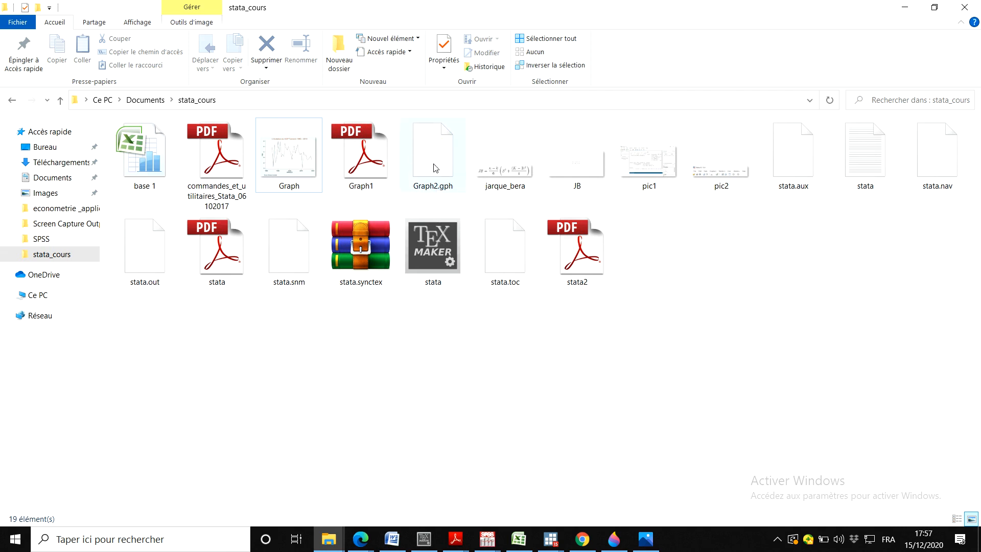
{"action": "left_click", "coordinate": [450, 134]}
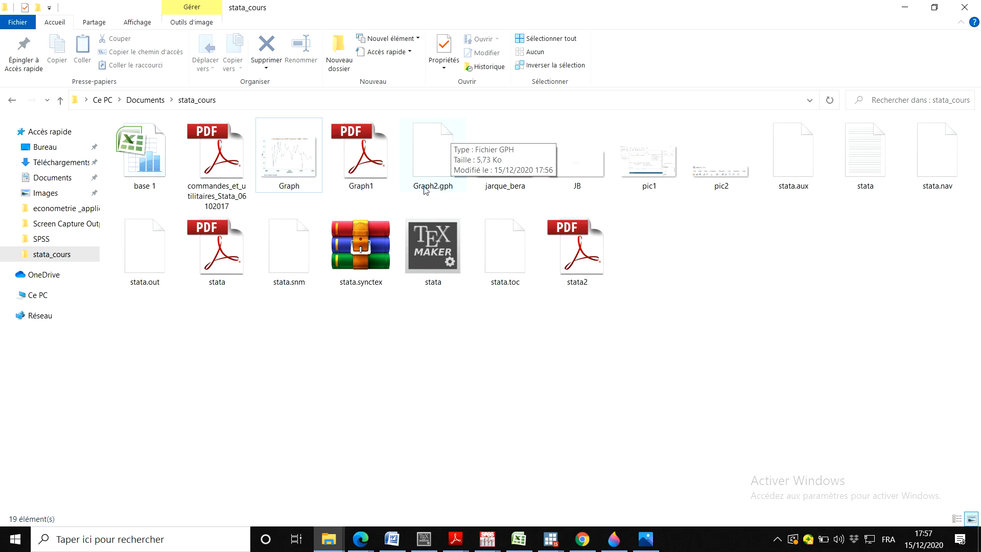
Try to open the Graph2.gph file directly from the stata_cours folder.
{"action": "left_click", "coordinate": [437, 177]}
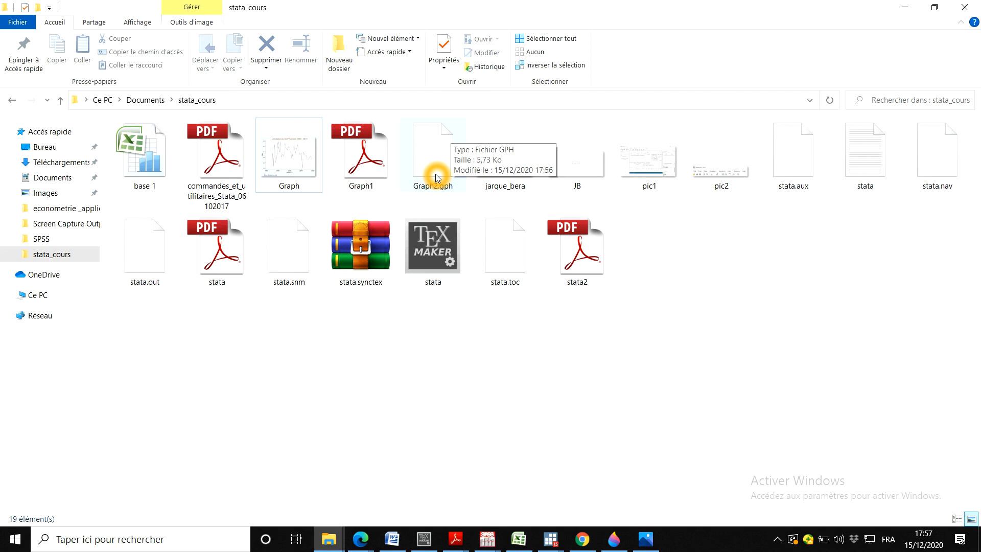
{"action": "left_click", "coordinate": [437, 176]}
{"action": "left_click", "coordinate": [435, 167]}
{"action": "double_click", "coordinate": [436, 166]}
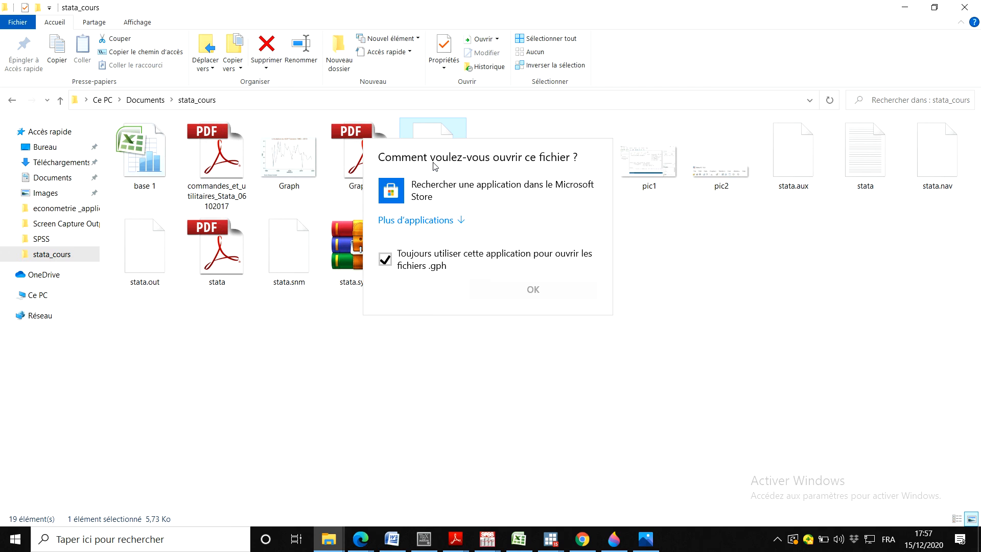
{"action": "left_click", "coordinate": [664, 285]}
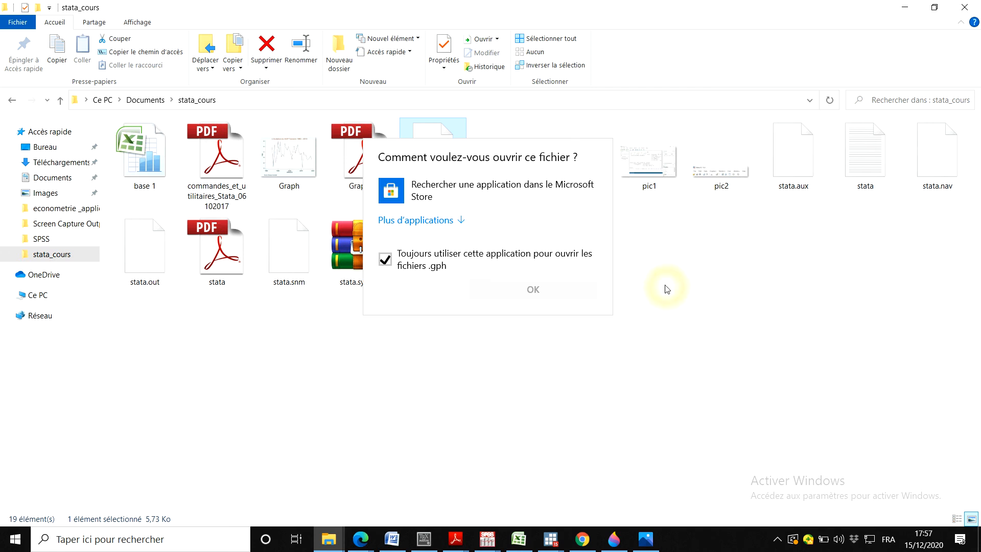
Switch back to the Stata graph window containing the GDP line graph.
{"action": "mouse_move", "coordinate": [550, 544]}
{"action": "left_click", "coordinate": [600, 495]}
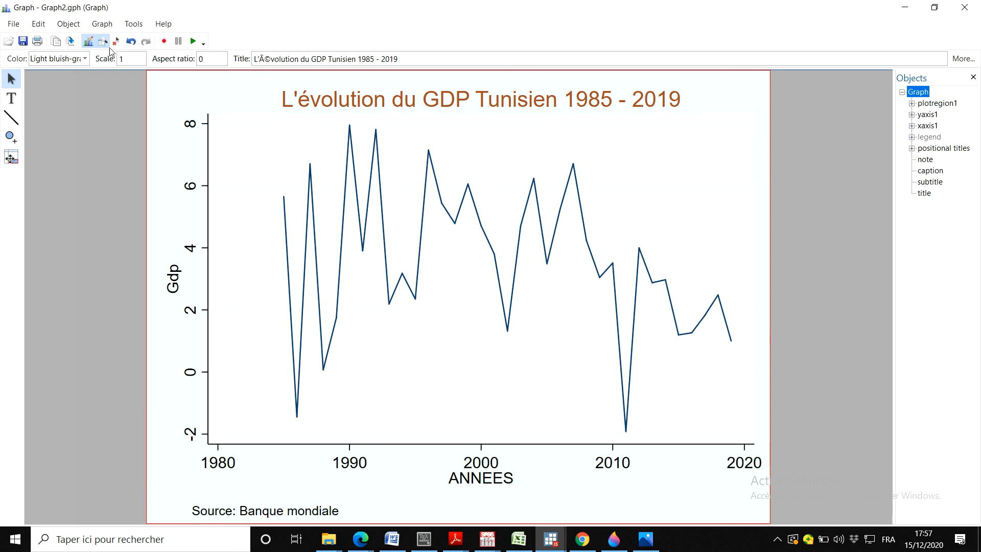
{"action": "left_click", "coordinate": [87, 43]}
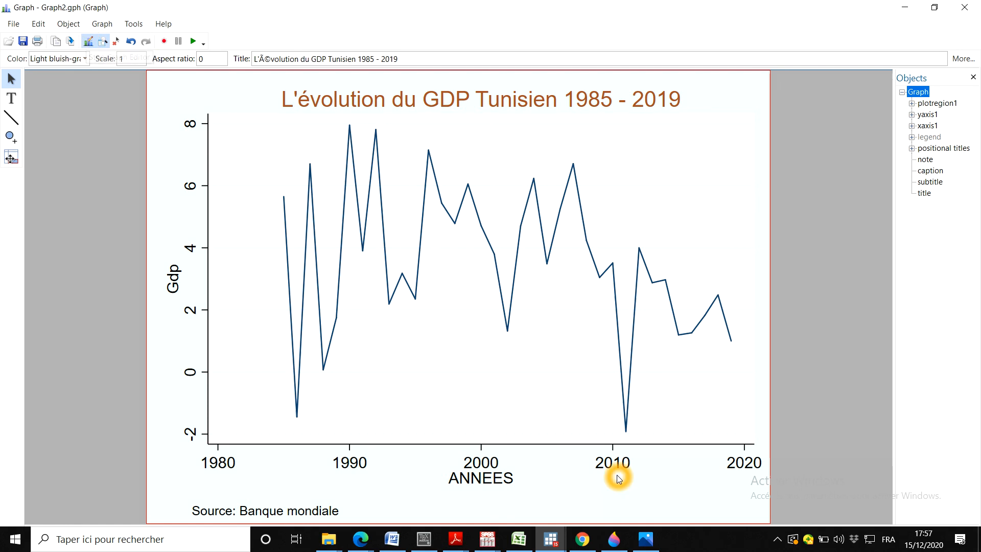
Switch to the Graph.png image in Photos, examine its curve, axis label and source note, and close it.
{"action": "left_click", "coordinate": [645, 541]}
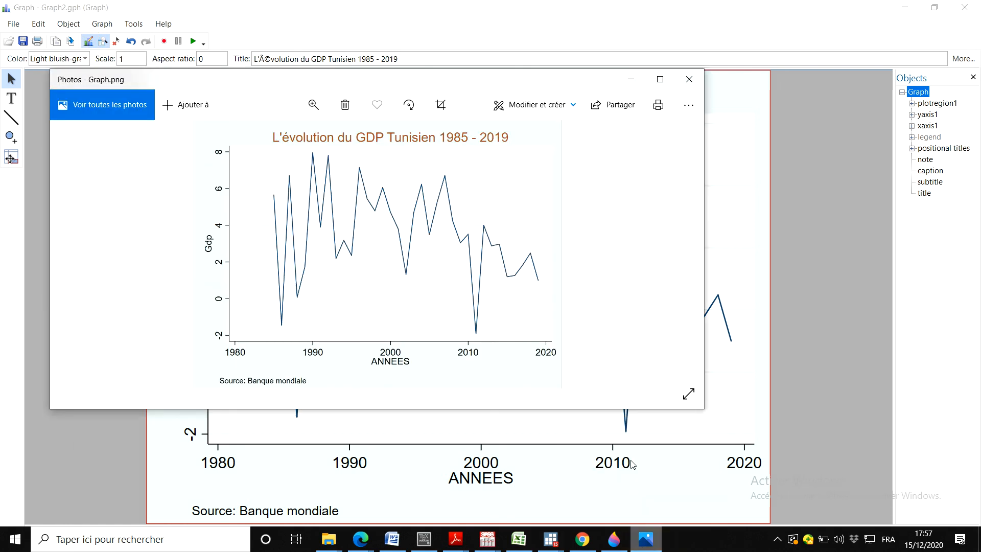
{"action": "left_click", "coordinate": [514, 263]}
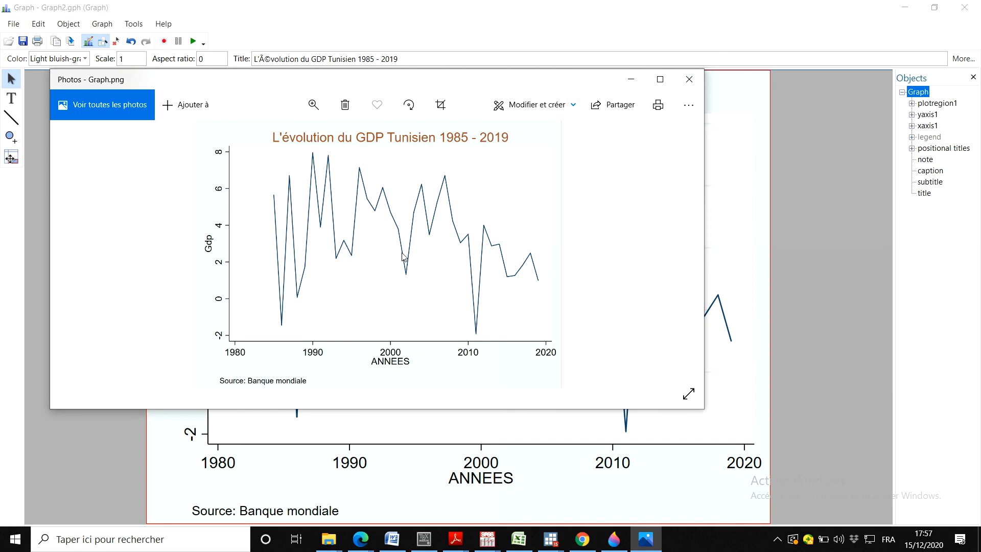
{"action": "left_click", "coordinate": [538, 320]}
{"action": "left_click", "coordinate": [420, 190]}
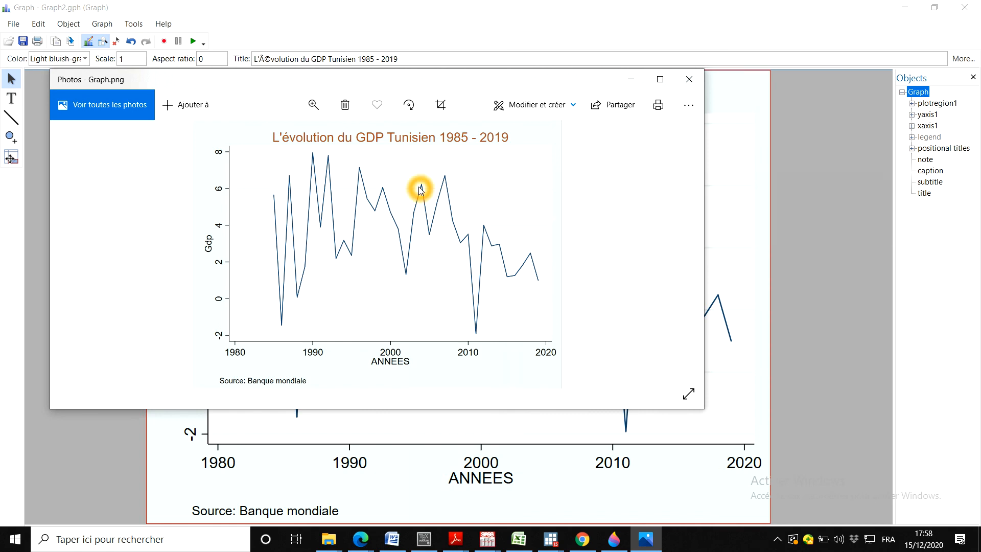
{"action": "left_click", "coordinate": [467, 275]}
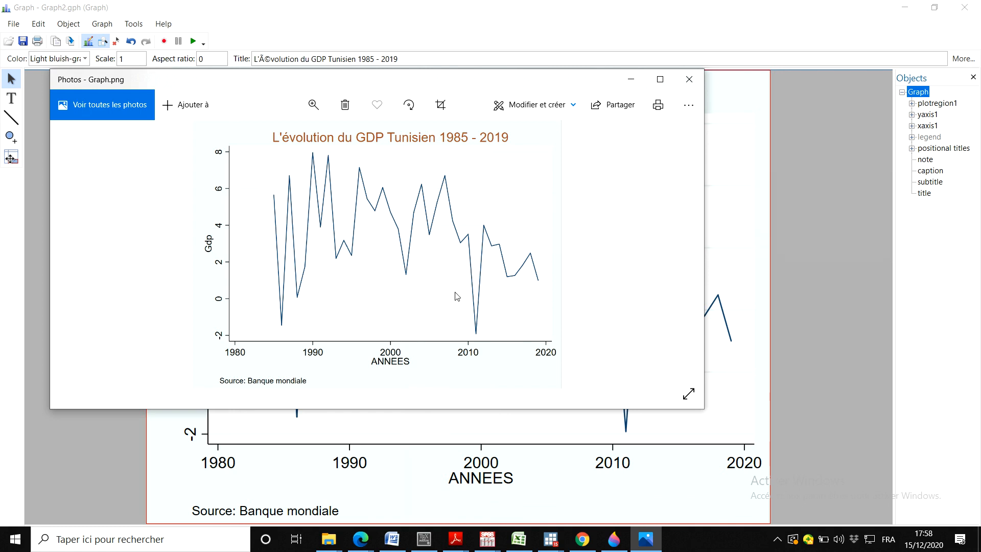
{"action": "left_click", "coordinate": [462, 211]}
{"action": "left_click", "coordinate": [394, 376]}
{"action": "left_click", "coordinate": [359, 260]}
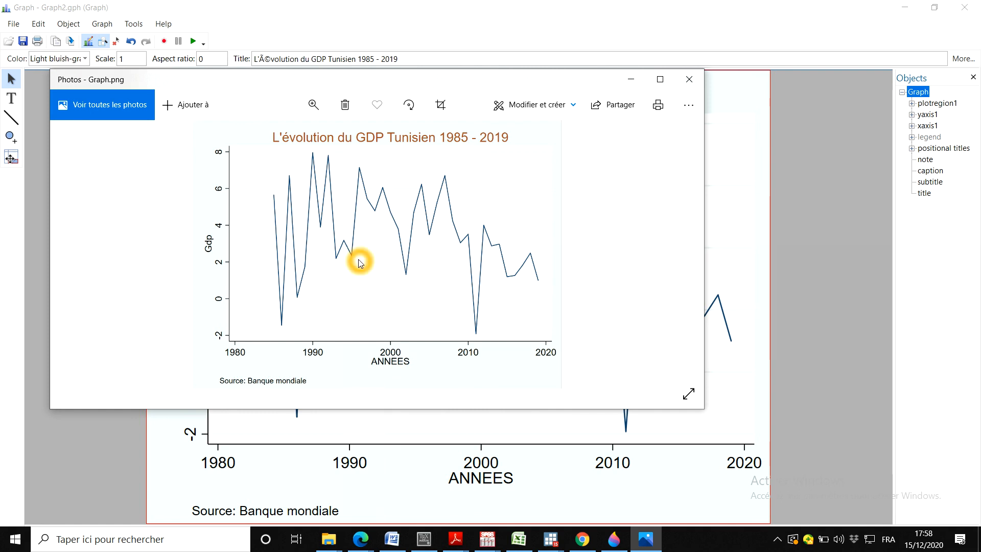
{"action": "left_click", "coordinate": [229, 376]}
{"action": "left_click", "coordinate": [301, 382]}
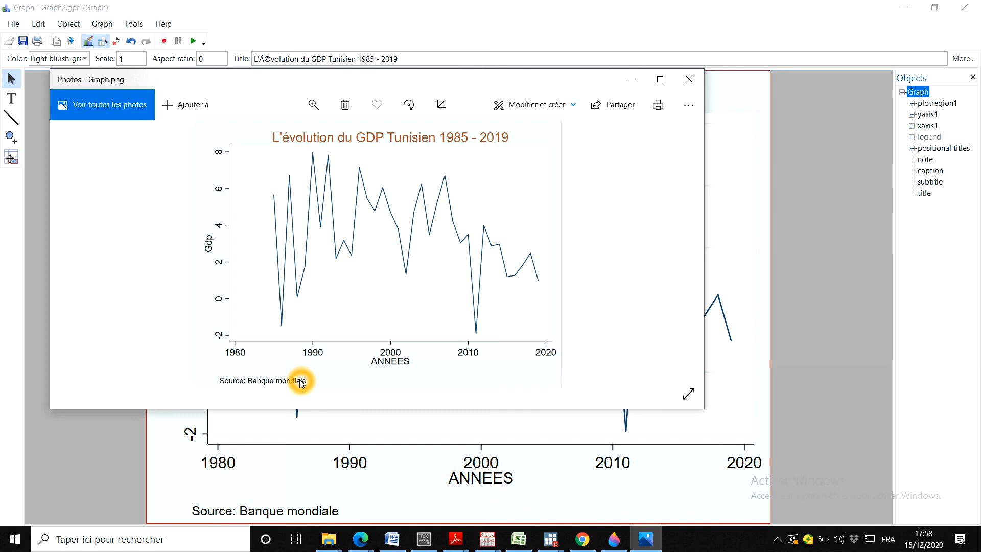
{"action": "left_click", "coordinate": [688, 80]}
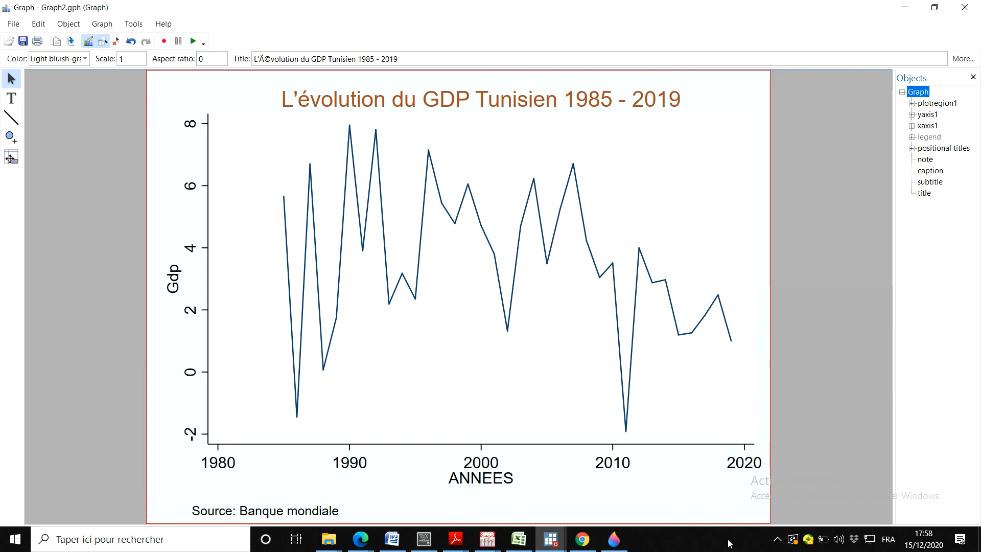
{"action": "left_click", "coordinate": [777, 538]}
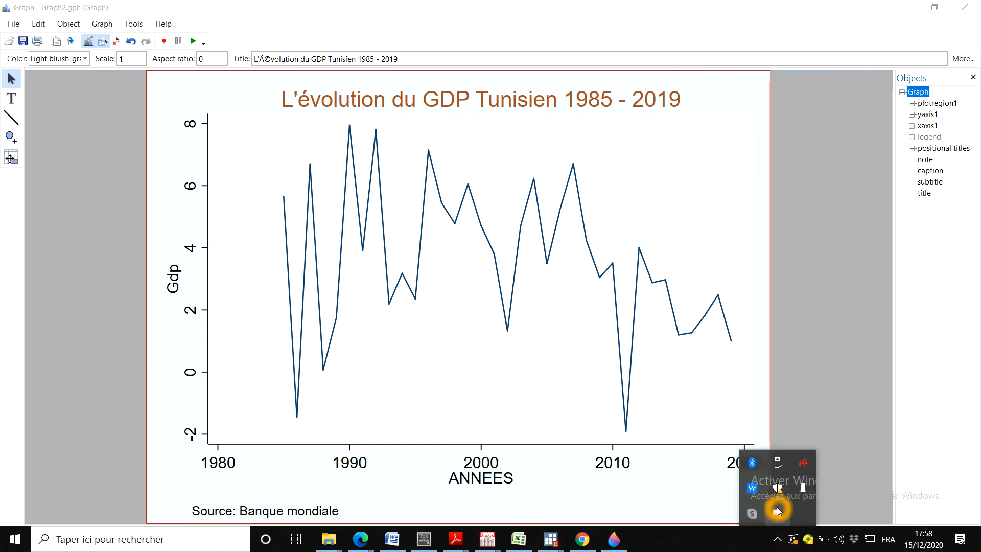
{"action": "right_click", "coordinate": [777, 514]}
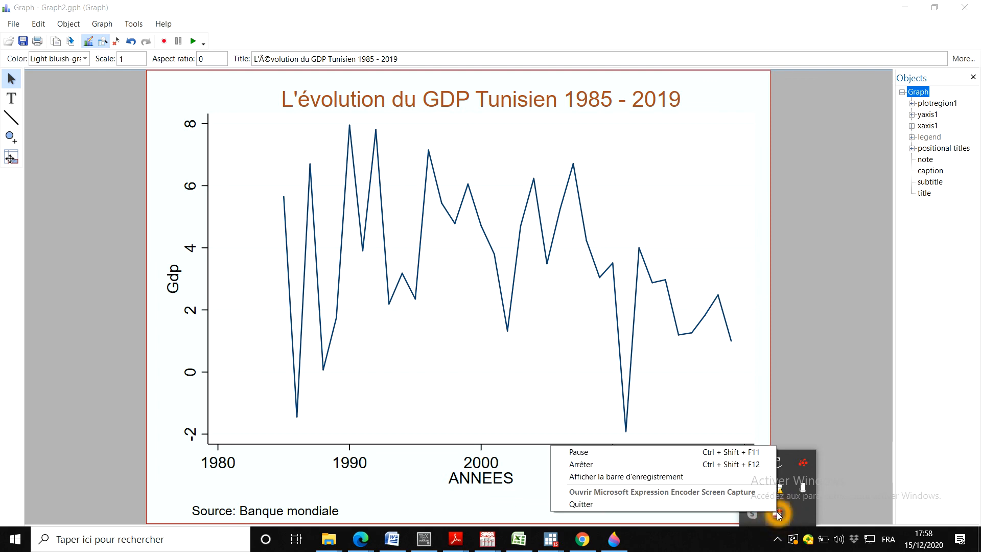